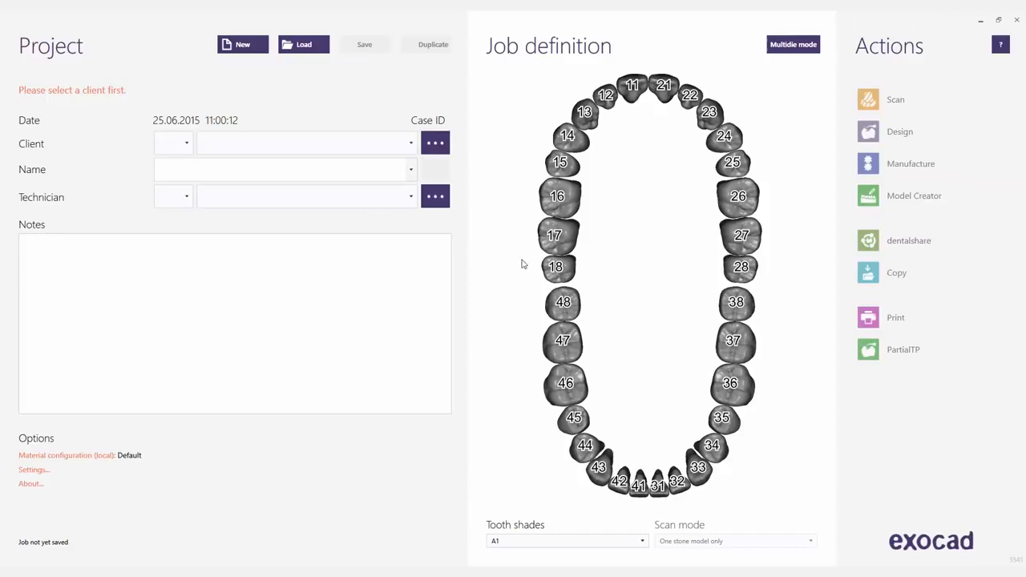
Fill in the project details with client Default, the patient's name and technician Default.
{"action": "left_click", "coordinate": [410, 144]}
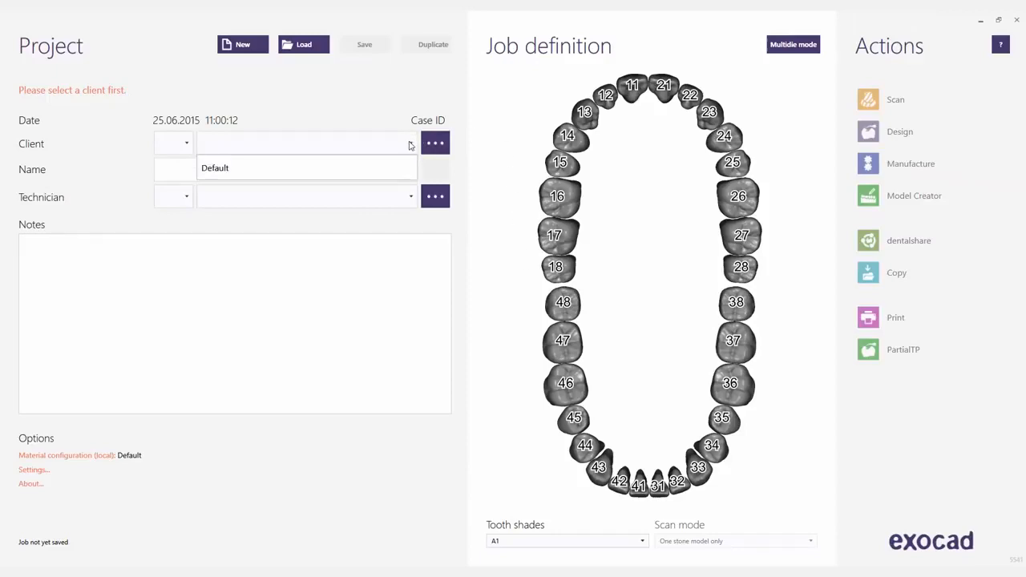
{"action": "left_click", "coordinate": [373, 169]}
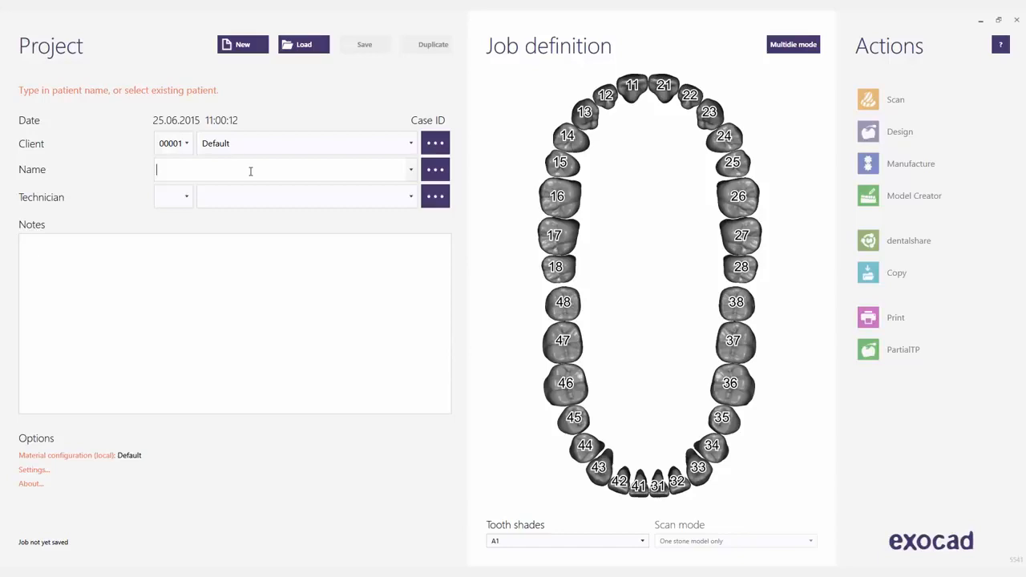
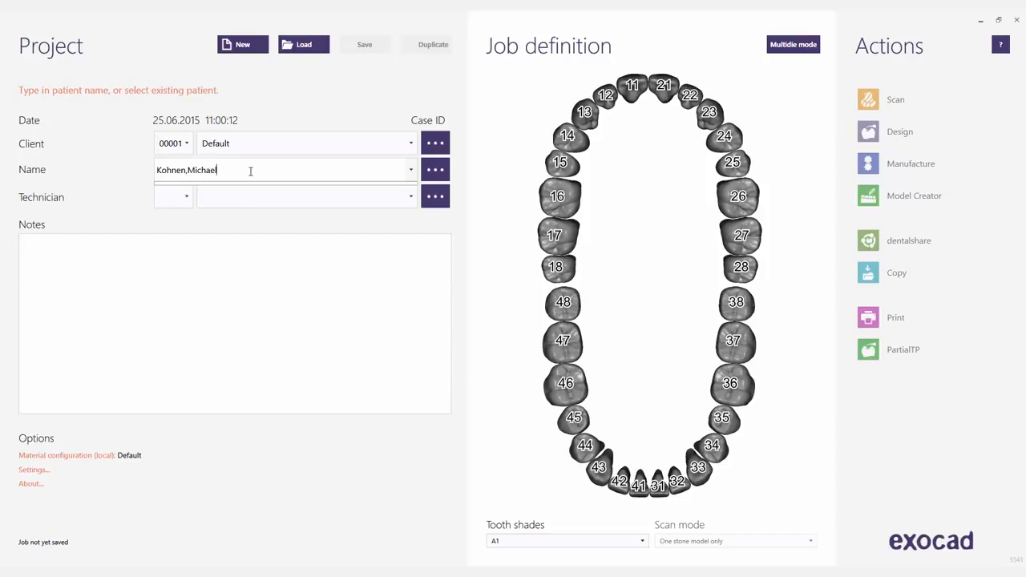
{"action": "left_click", "coordinate": [411, 200]}
{"action": "left_click", "coordinate": [411, 199]}
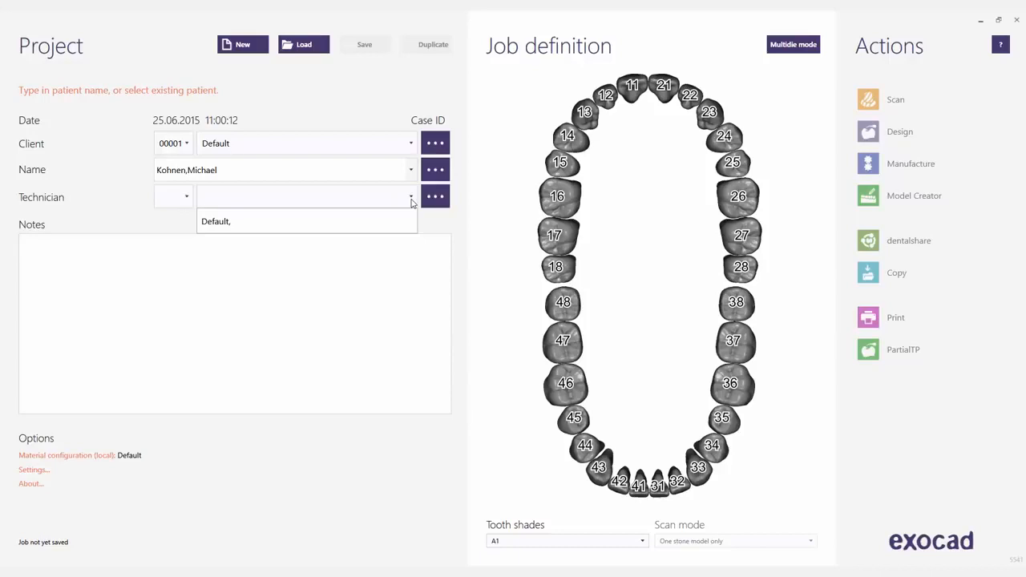
{"action": "left_click", "coordinate": [300, 222]}
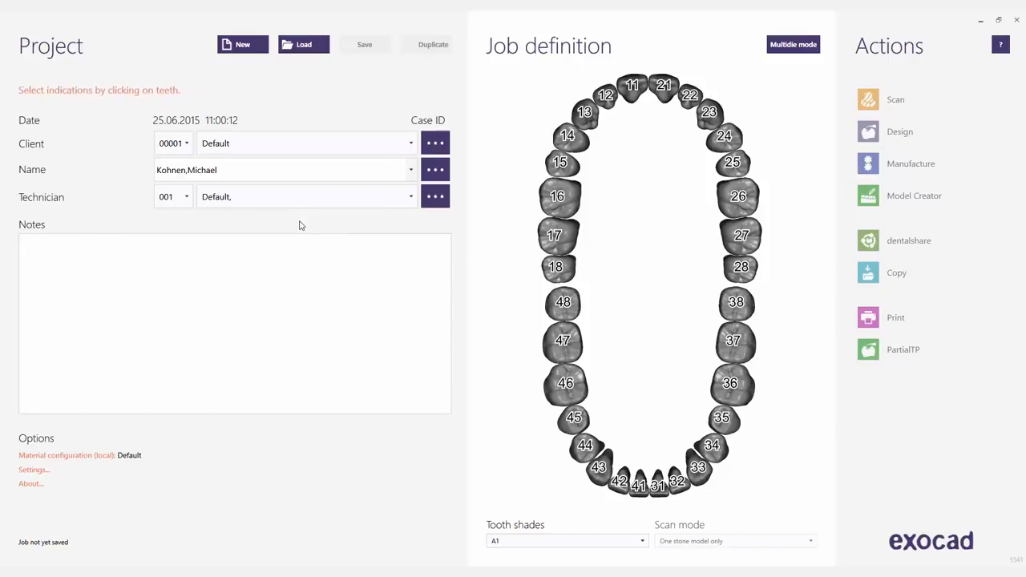
Define tooth 46 as an offset coping in Zirconia and save the job.
{"action": "left_click", "coordinate": [571, 396]}
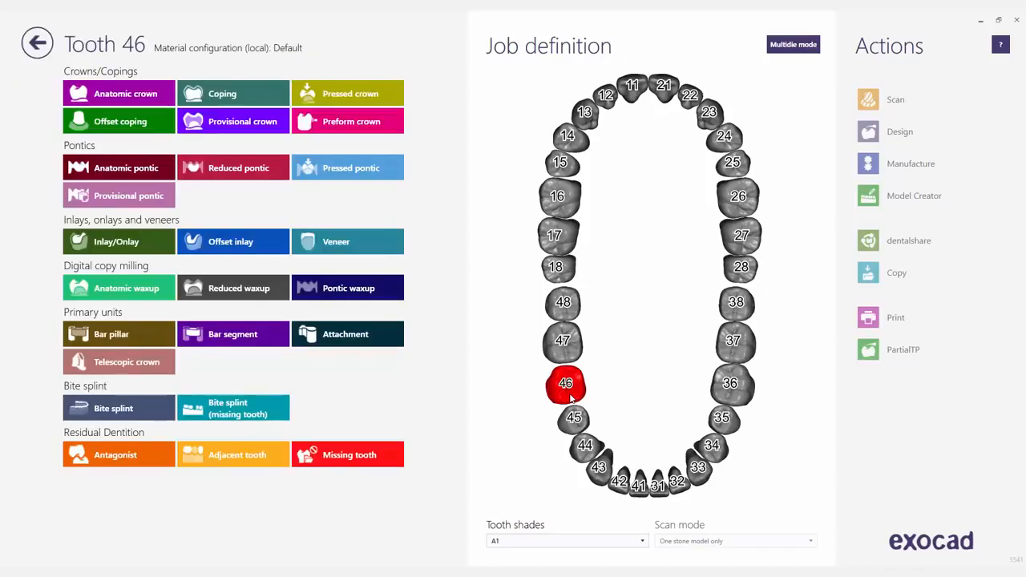
{"action": "left_click", "coordinate": [143, 122]}
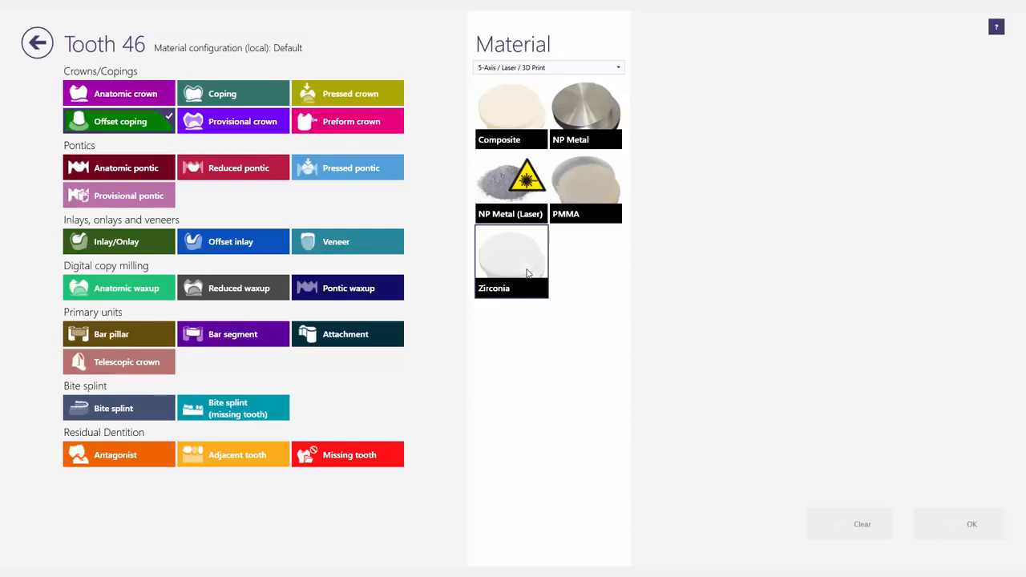
{"action": "left_click", "coordinate": [527, 273]}
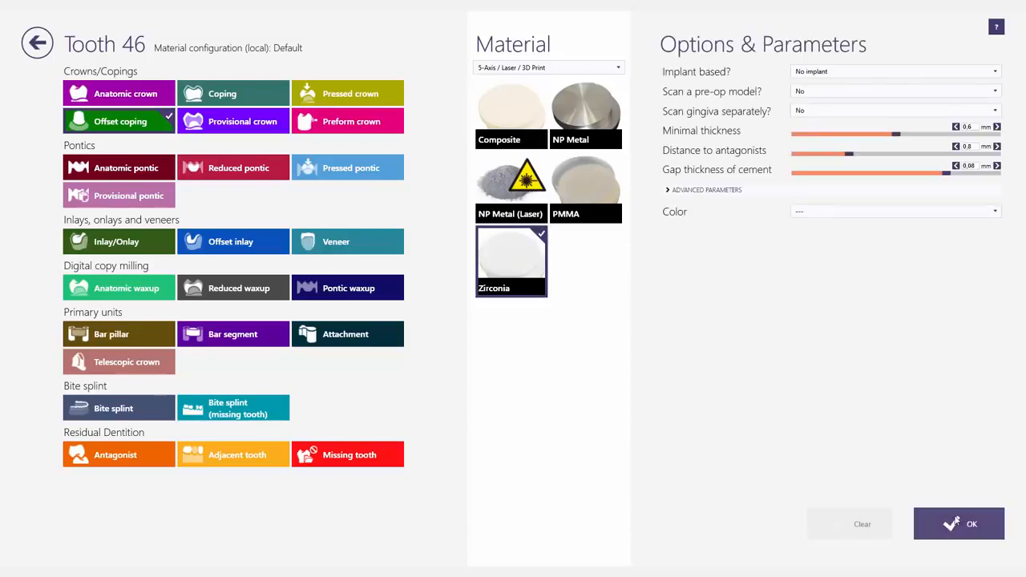
{"action": "left_click", "coordinate": [955, 522]}
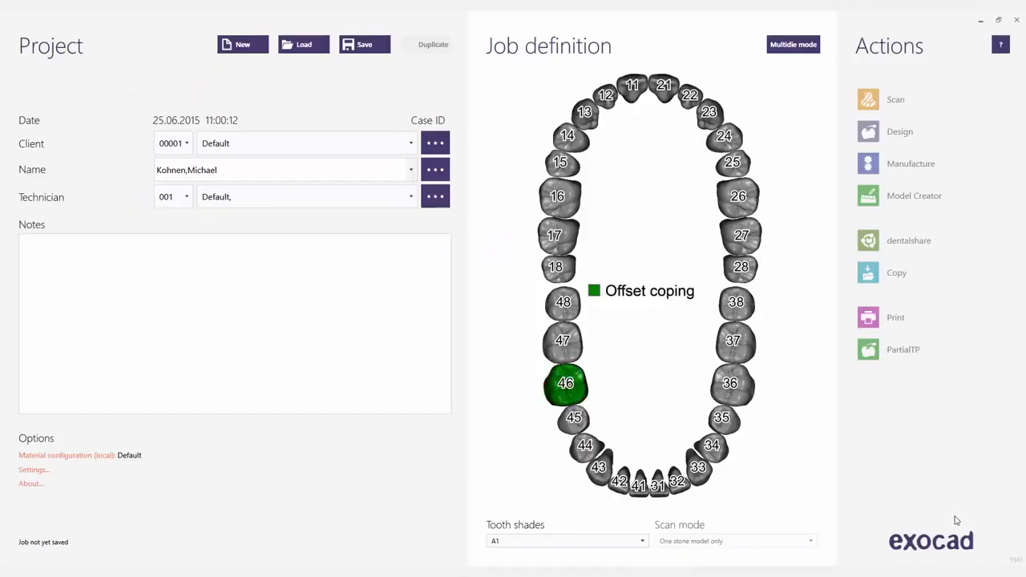
{"action": "left_click", "coordinate": [359, 45]}
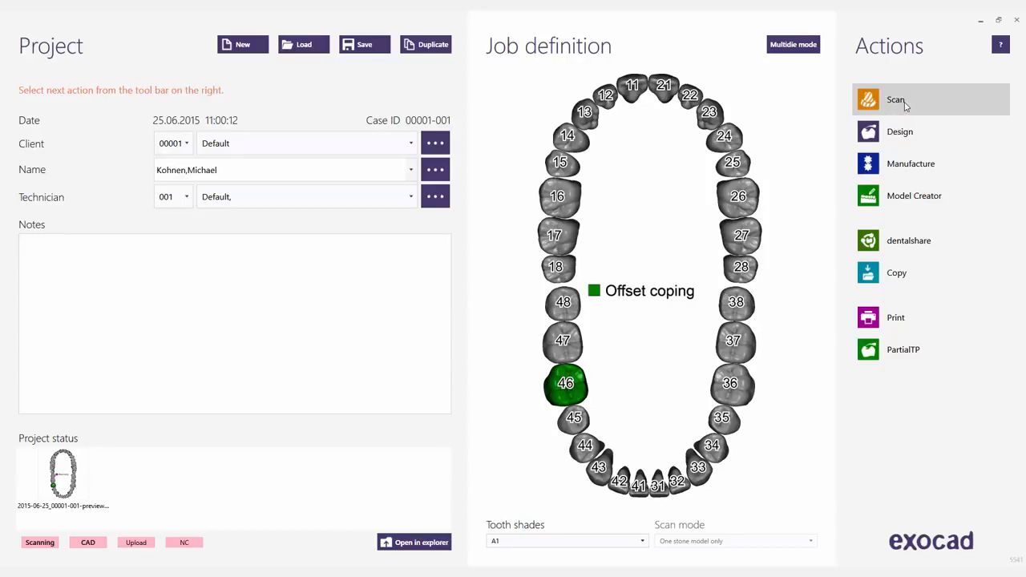
Load the "Single offset coping, Sample" project and start its CAD design.
{"action": "left_click", "coordinate": [305, 46]}
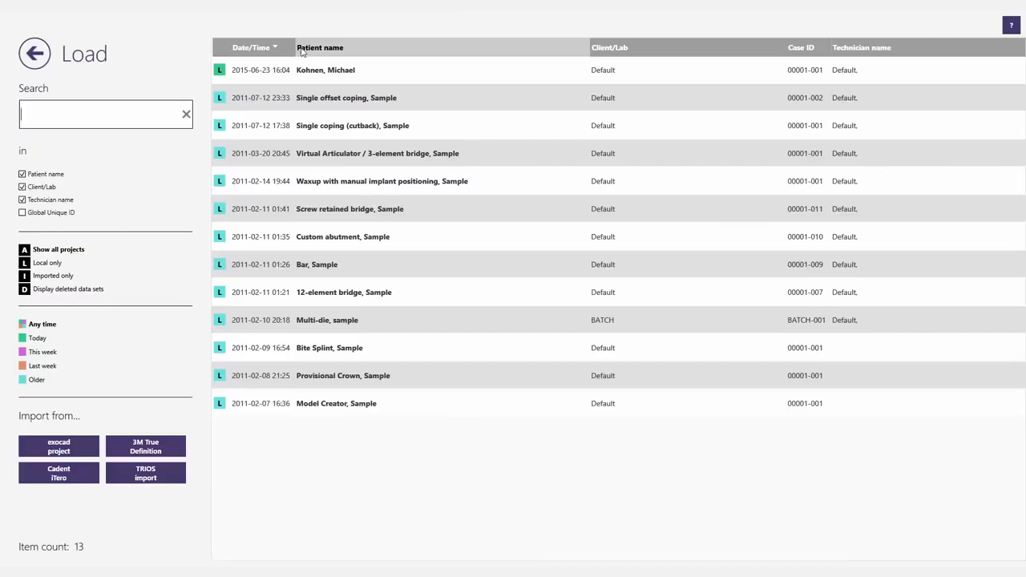
{"action": "left_click", "coordinate": [322, 98]}
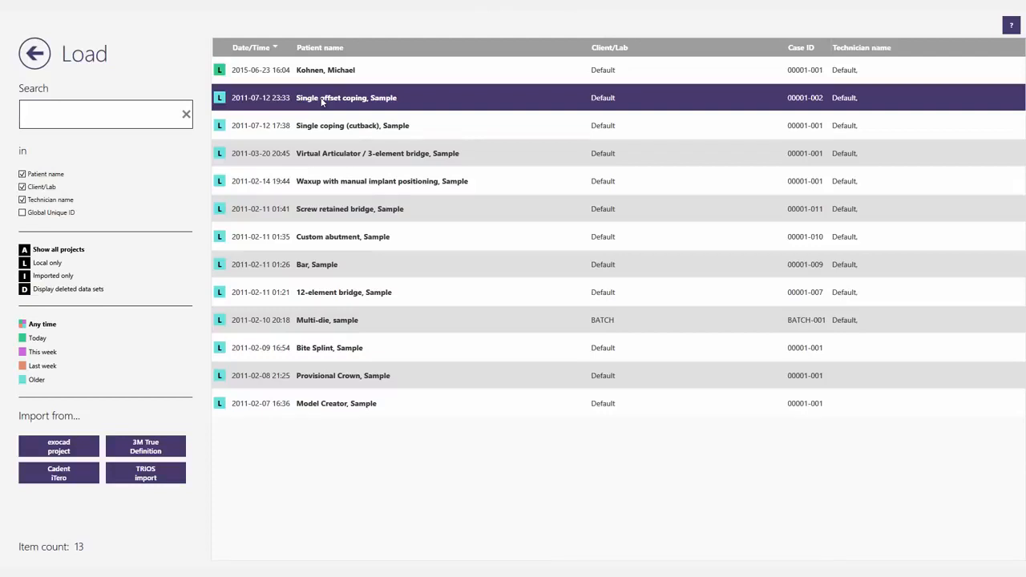
{"action": "double_click", "coordinate": [322, 98]}
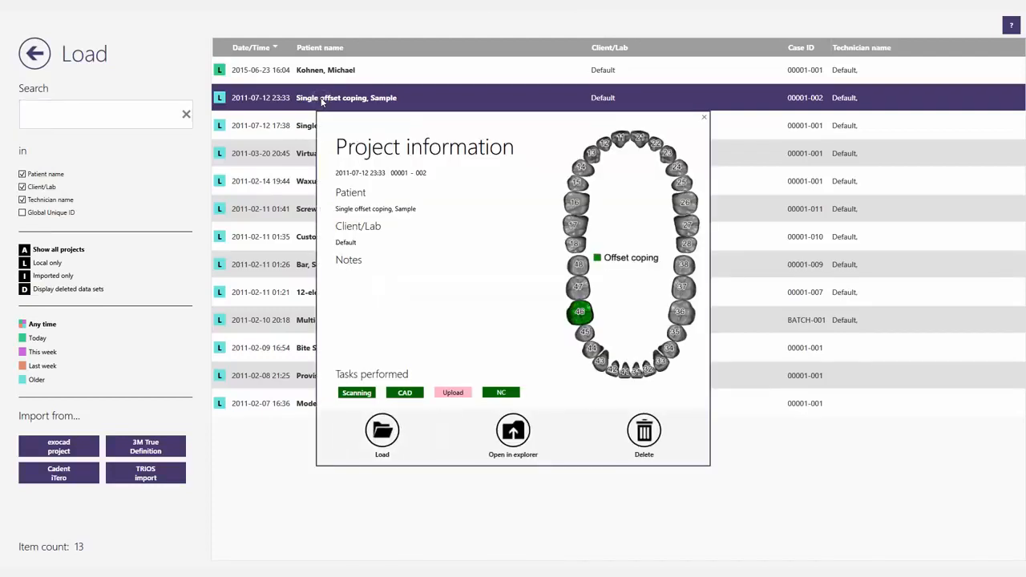
{"action": "left_click", "coordinate": [382, 432]}
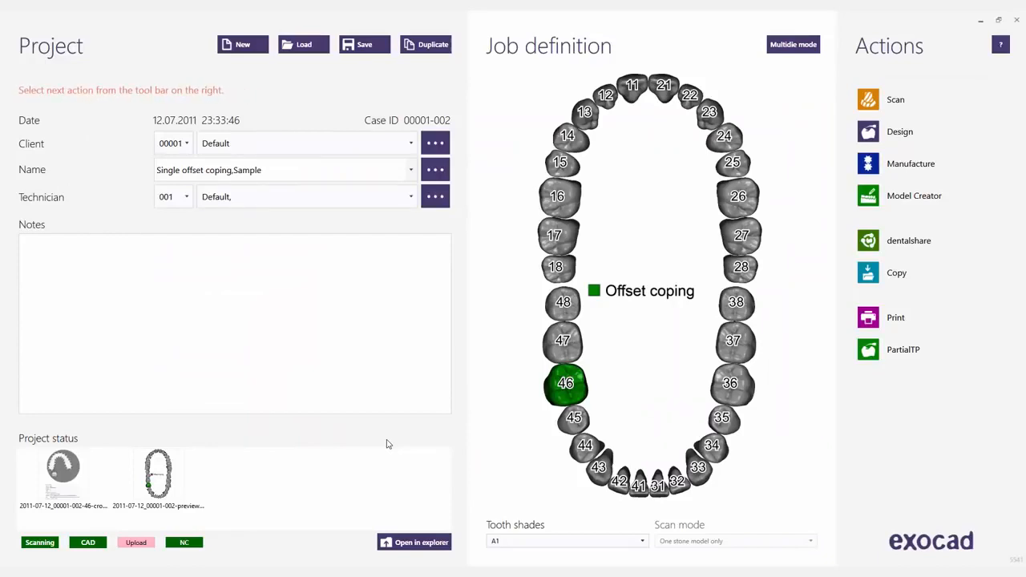
{"action": "left_click", "coordinate": [872, 133]}
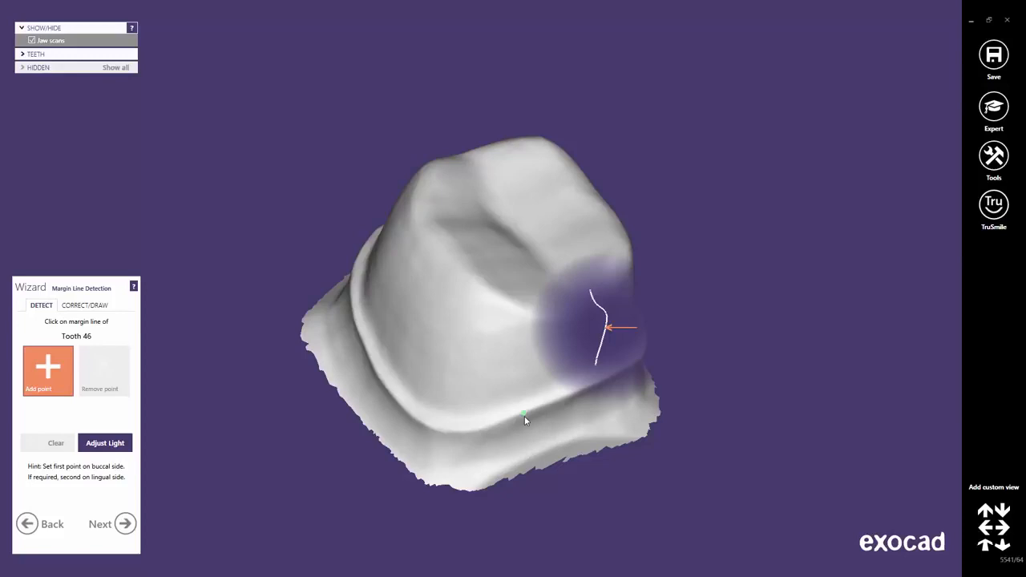
Examine the prepared die of tooth 46 and its margin from several sides, close up and from a distance.
{"action": "right_click_drag", "start_coordinate": [524, 415], "coordinate": [516, 337]}
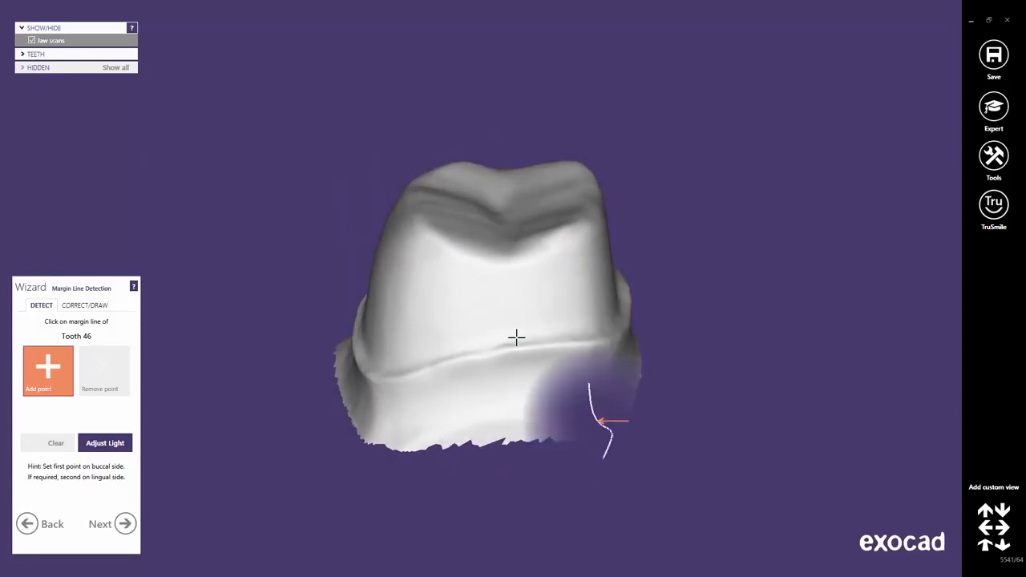
{"action": "scroll", "coordinate": [515, 339], "scroll_direction": "down", "scroll_amount": 5}
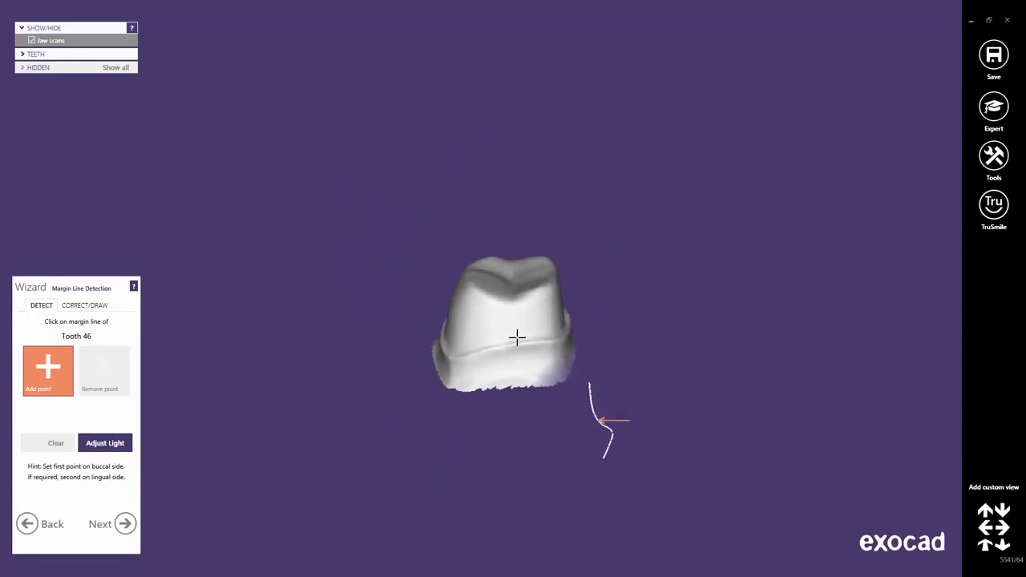
{"action": "scroll", "coordinate": [514, 365], "scroll_direction": "up", "scroll_amount": 6}
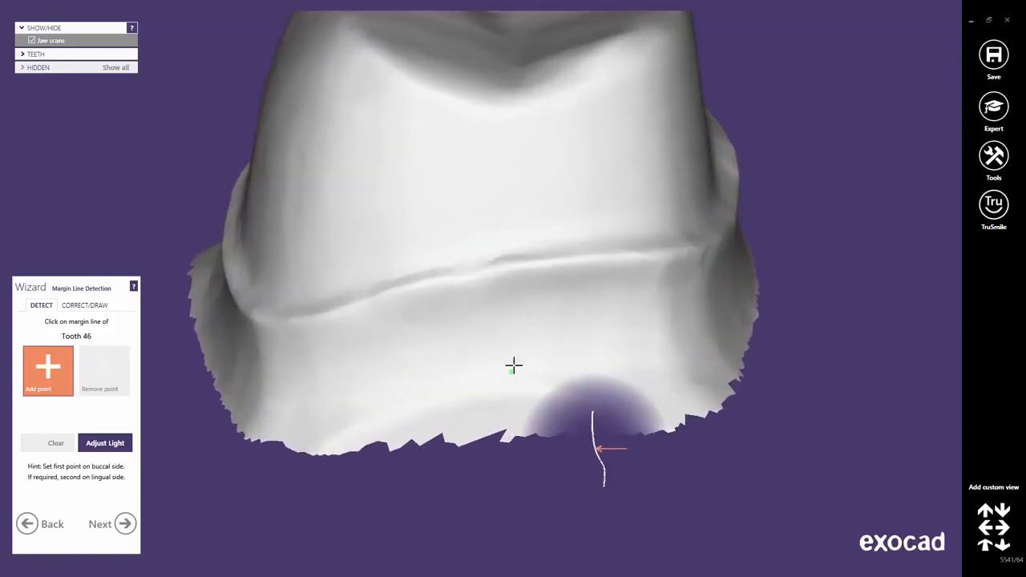
{"action": "scroll", "coordinate": [514, 366], "scroll_direction": "down", "scroll_amount": 3}
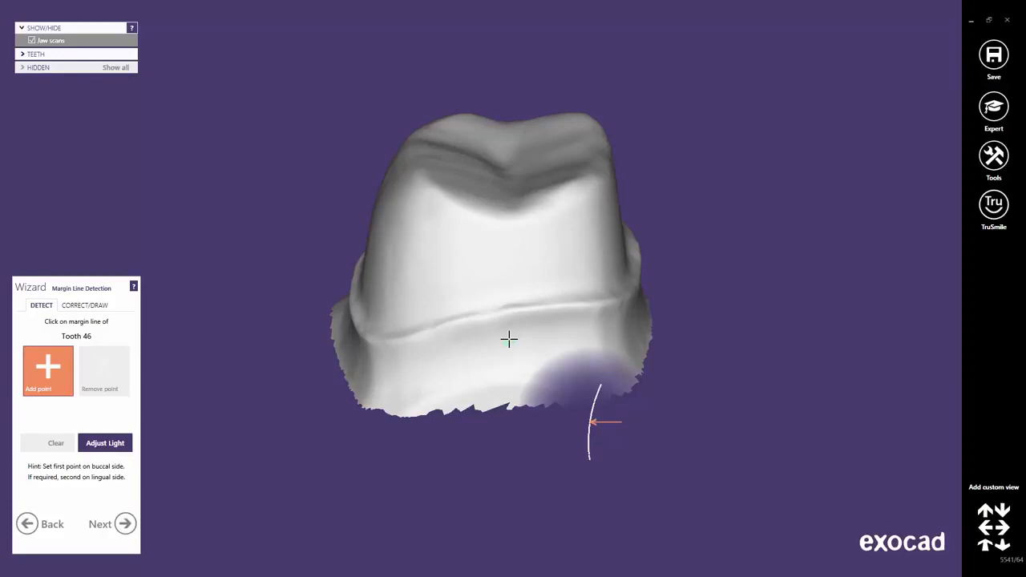
{"action": "middle_click_drag", "start_coordinate": [509, 339], "coordinate": [538, 305]}
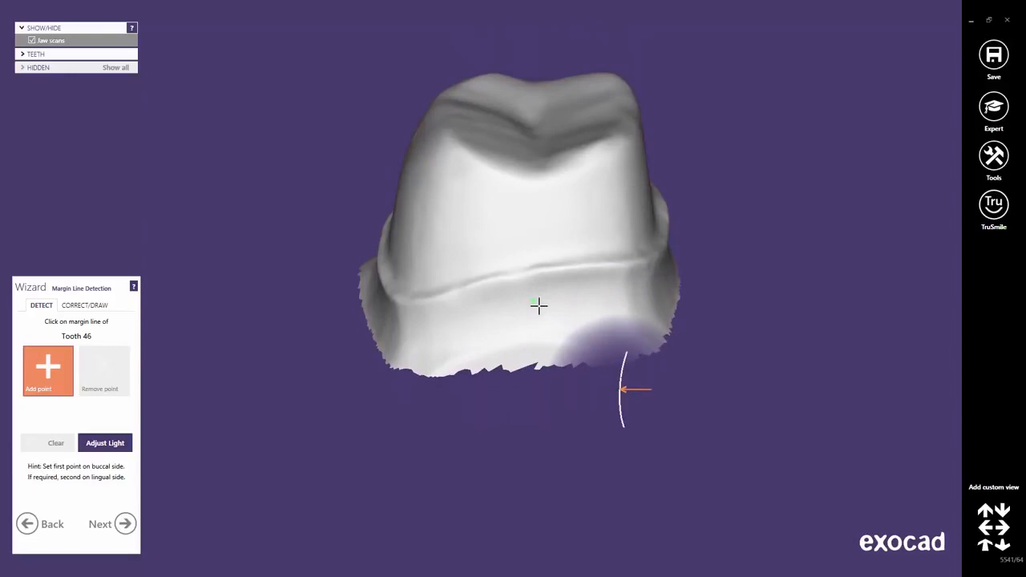
{"action": "right_click", "coordinate": [410, 302]}
{"action": "right_click_drag", "start_coordinate": [666, 319], "coordinate": [667, 318]}
{"action": "right_click", "coordinate": [744, 129]}
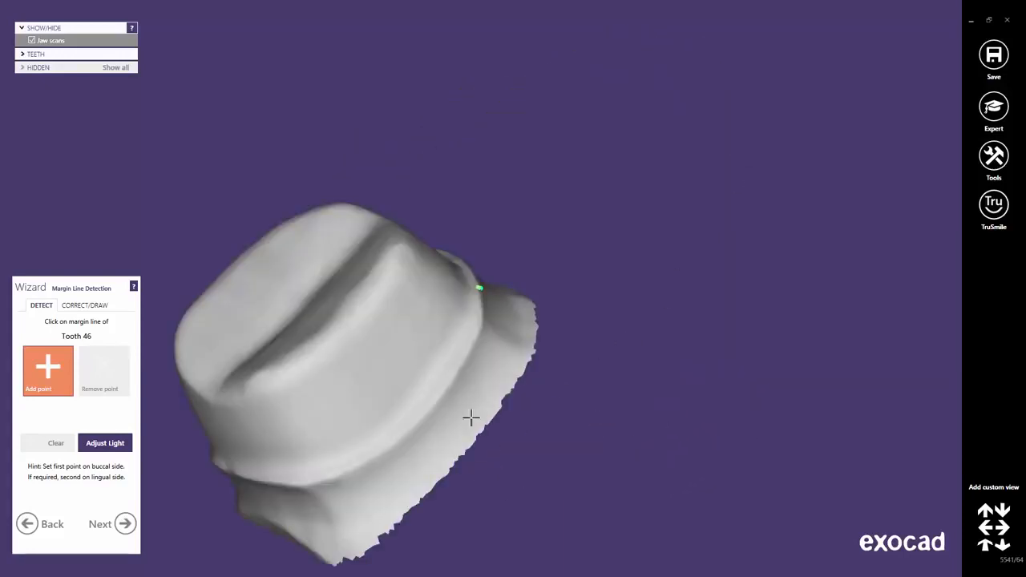
{"action": "right_click_drag", "start_coordinate": [470, 418], "coordinate": [448, 408]}
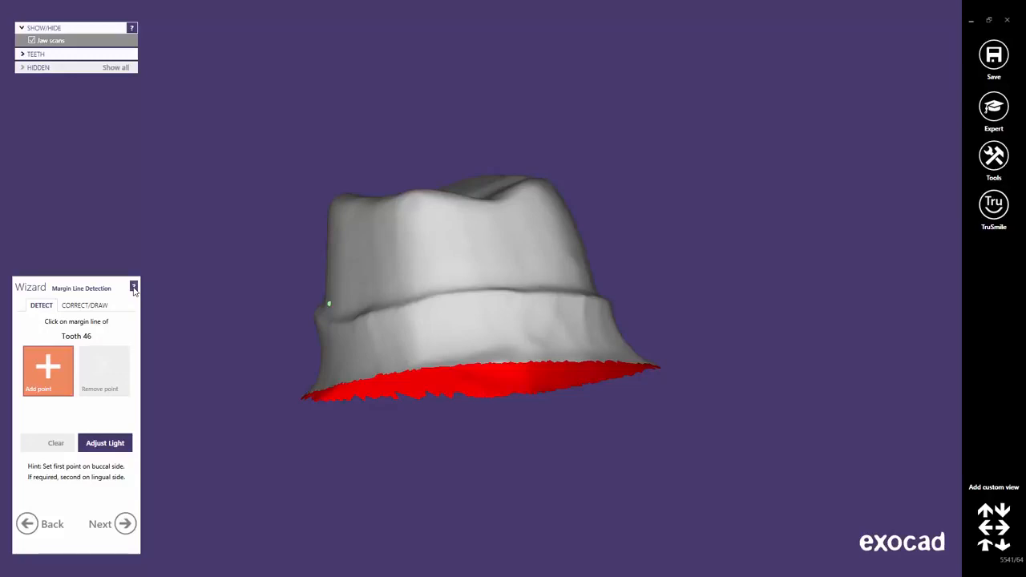
Read through the wiki help page on detecting and editing margins, then return to the design.
{"action": "left_click", "coordinate": [134, 287]}
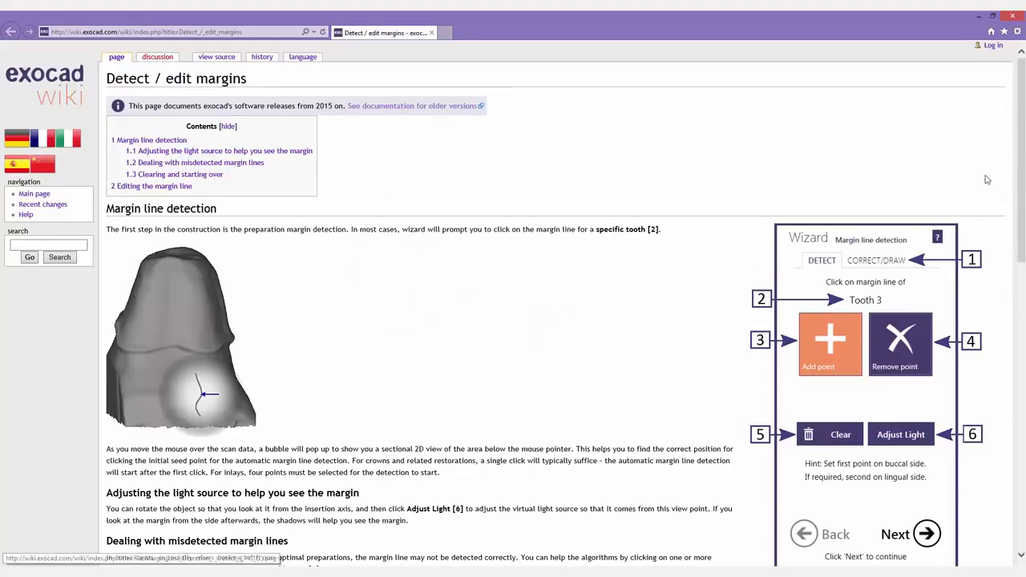
{"action": "left_click_drag", "start_coordinate": [1022, 140], "coordinate": [1021, 421]}
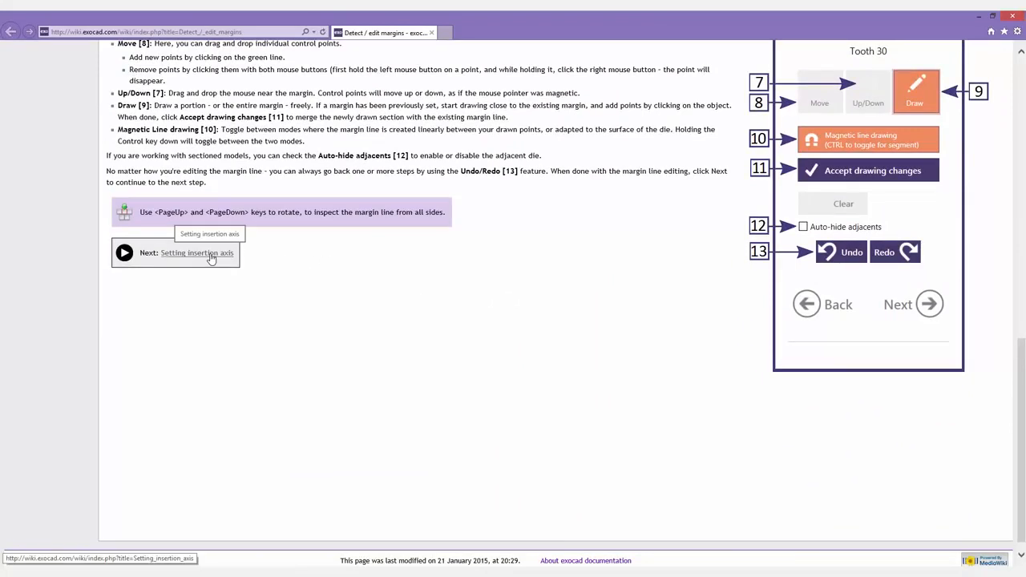
{"action": "left_click", "coordinate": [1014, 16]}
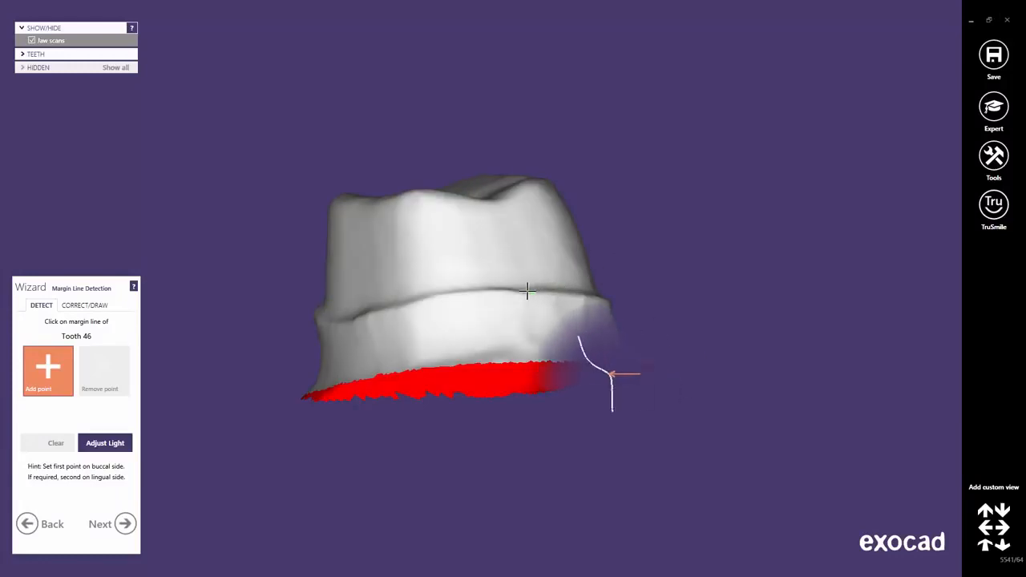
Detect the margin line of tooth 46 by setting a seed point on the preparation edge, and check its course around the die.
{"action": "right_click_drag", "start_coordinate": [526, 291], "coordinate": [513, 291]}
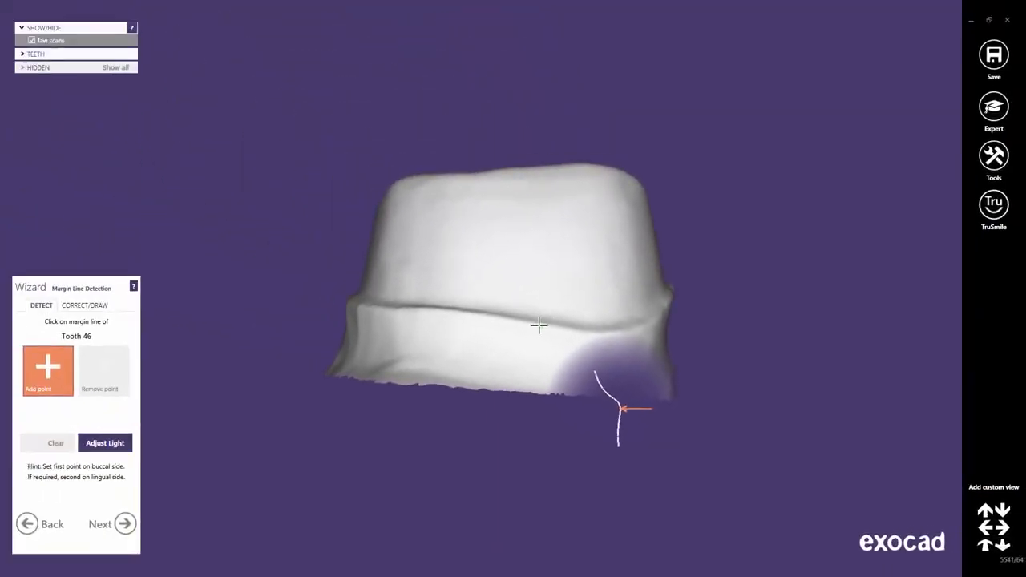
{"action": "left_click", "coordinate": [538, 323]}
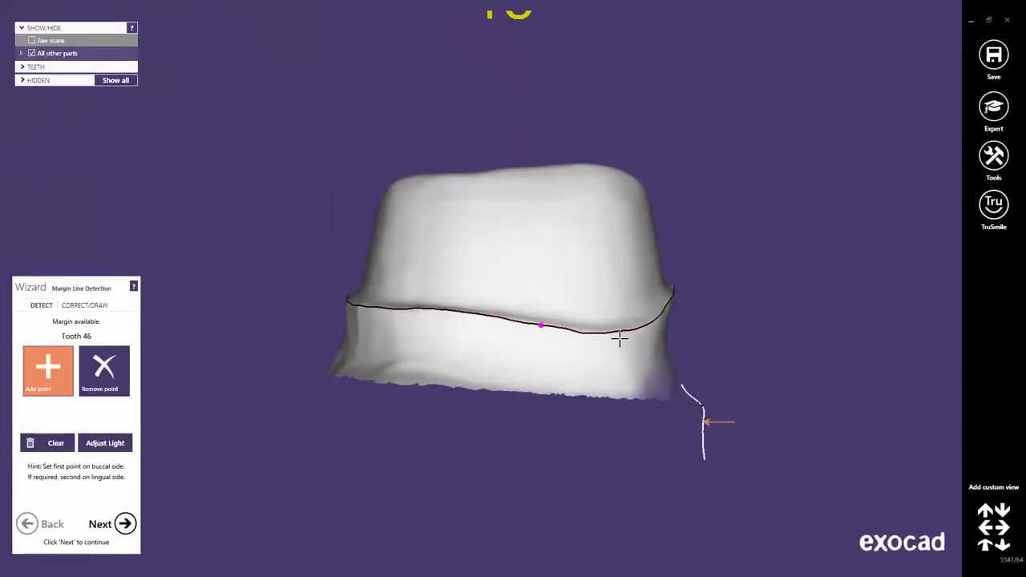
{"action": "right_click_drag", "start_coordinate": [618, 337], "coordinate": [615, 340]}
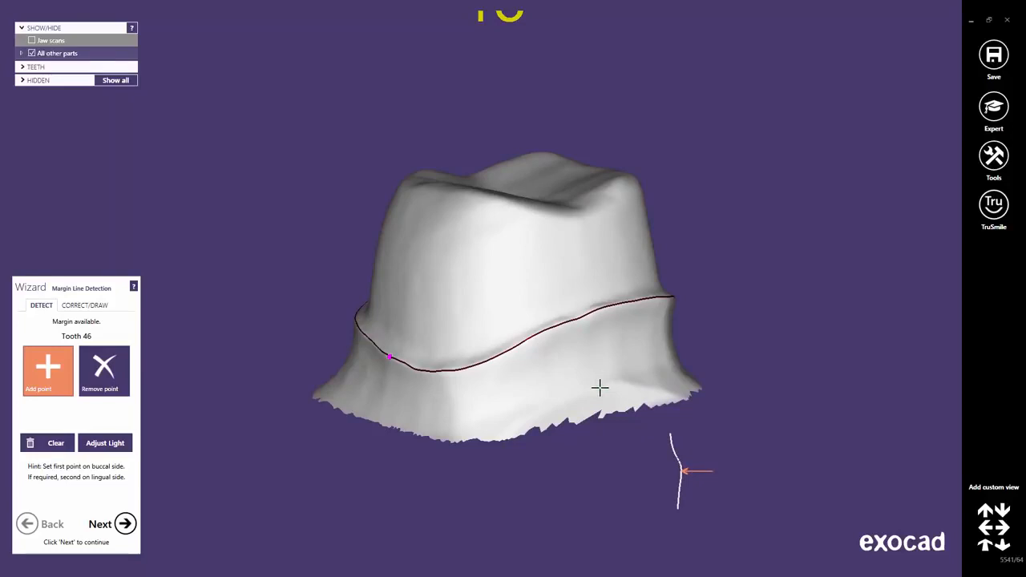
Add an extra detection point on the die below the margin edge and remove that point again.
{"action": "left_click", "coordinate": [599, 388]}
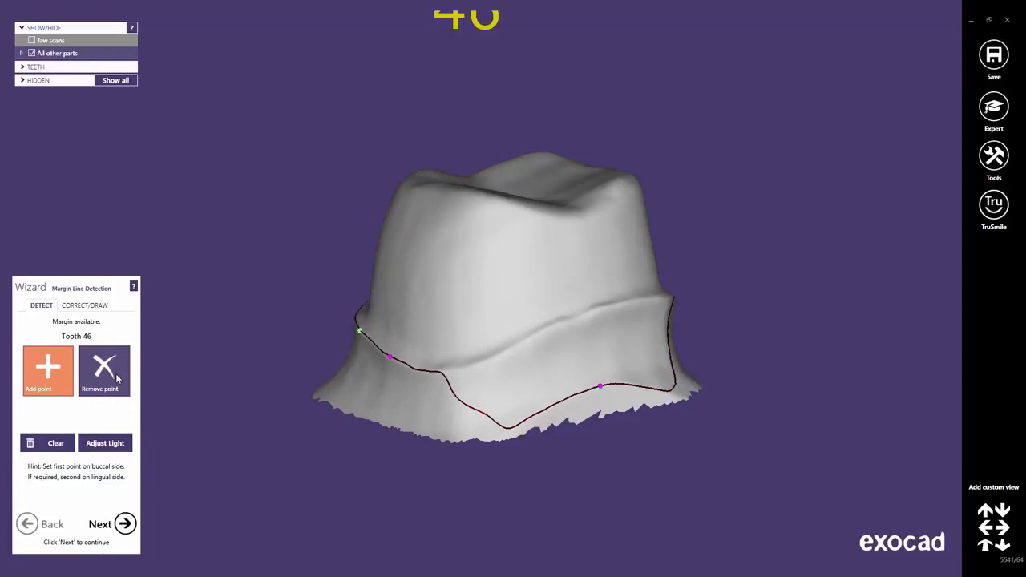
{"action": "left_click", "coordinate": [116, 377]}
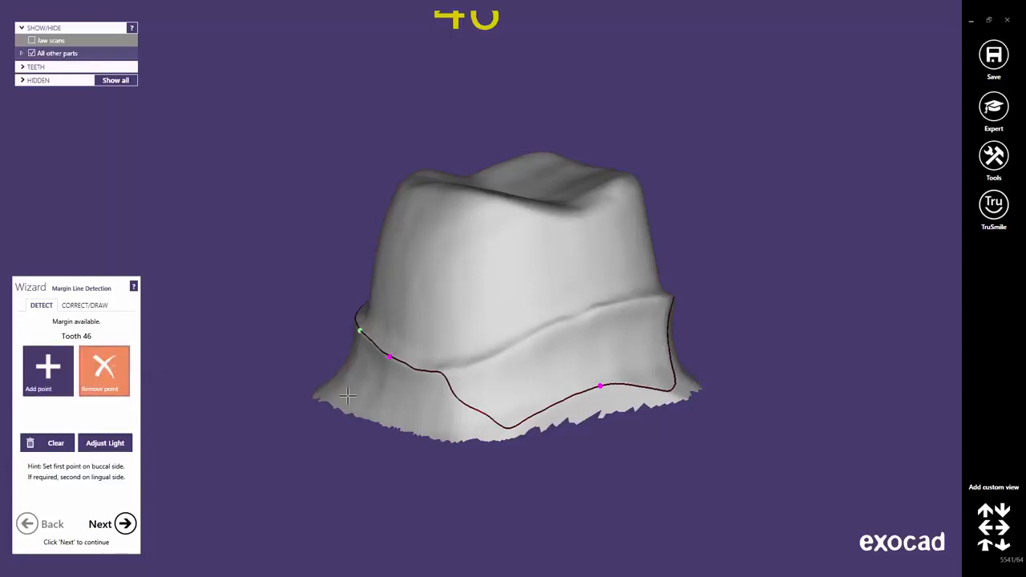
{"action": "left_click", "coordinate": [600, 386]}
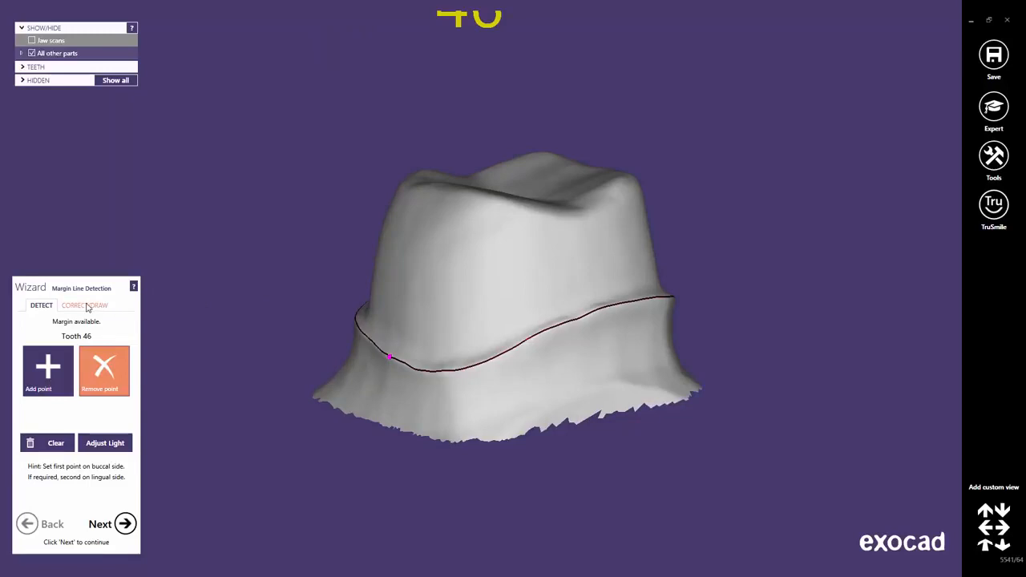
Correct the detected margin line of tooth 46 by moving one of its control points slightly along the preparation edge.
{"action": "left_click", "coordinate": [85, 305]}
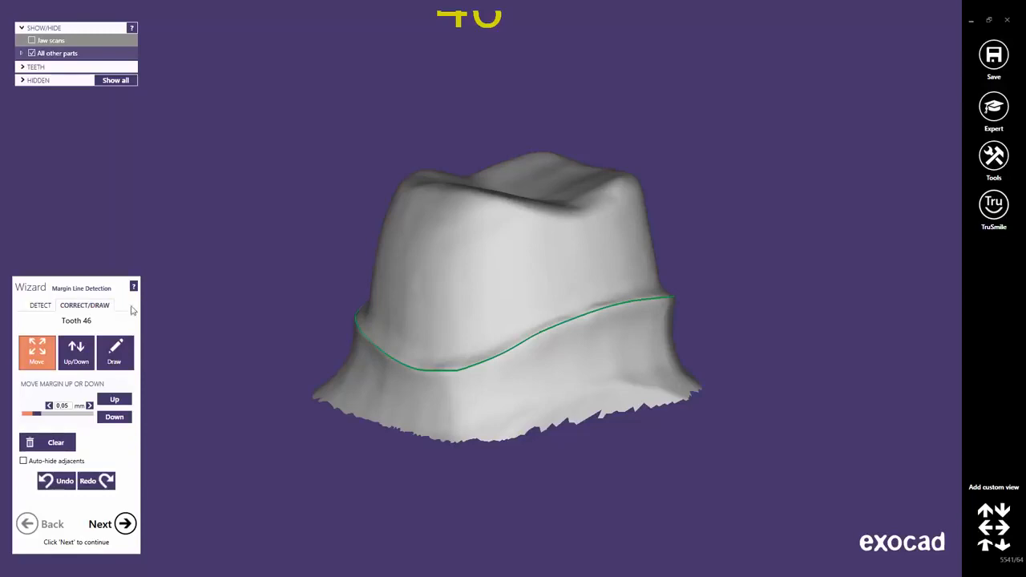
{"action": "scroll", "coordinate": [497, 364], "scroll_direction": "up", "scroll_amount": 5}
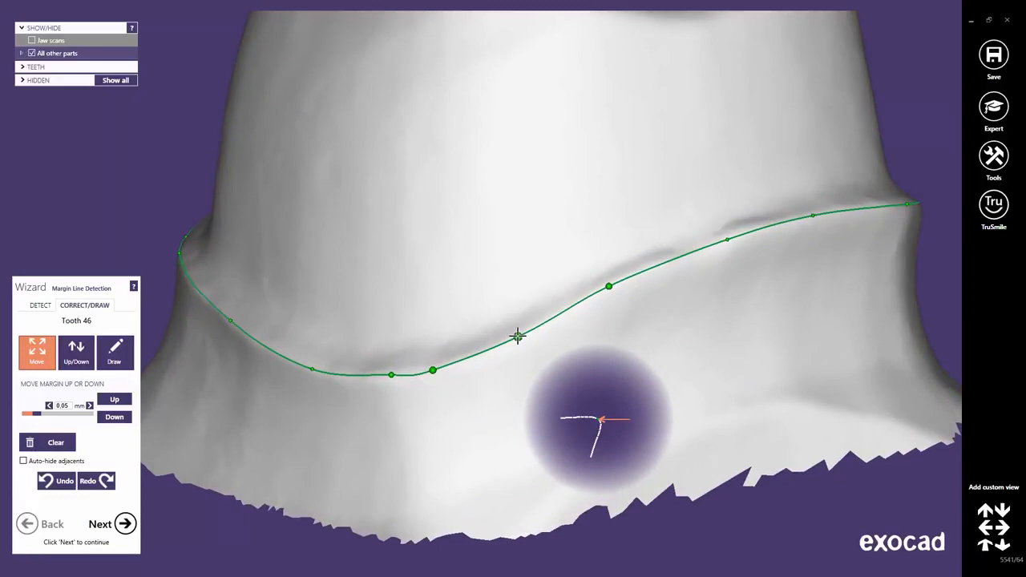
{"action": "mouse_move", "coordinate": [518, 336]}
{"action": "left_mouse_down"}
{"action": "mouse_move", "coordinate": [566, 267]}
{"action": "mouse_move", "coordinate": [500, 222]}
{"action": "mouse_move", "coordinate": [445, 319]}
{"action": "mouse_move", "coordinate": [517, 394]}
{"action": "mouse_move", "coordinate": [556, 278]}
{"action": "mouse_move", "coordinate": [502, 270]}
{"action": "mouse_move", "coordinate": [525, 331]}
{"action": "left_mouse_up"}
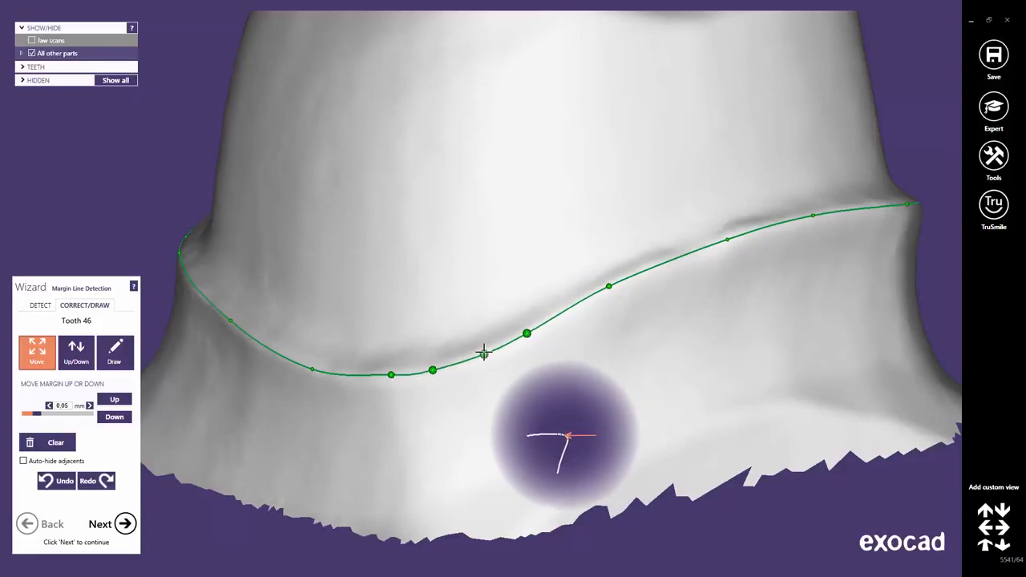
Fine-tune a control point at the lower front edge of the margin line, then accept the margin and proceed to the crown bottom.
{"action": "mouse_move", "coordinate": [483, 353]}
{"action": "left_mouse_down"}
{"action": "mouse_move", "coordinate": [492, 332]}
{"action": "mouse_move", "coordinate": [465, 332]}
{"action": "mouse_move", "coordinate": [492, 360]}
{"action": "mouse_move", "coordinate": [485, 350]}
{"action": "left_mouse_up"}
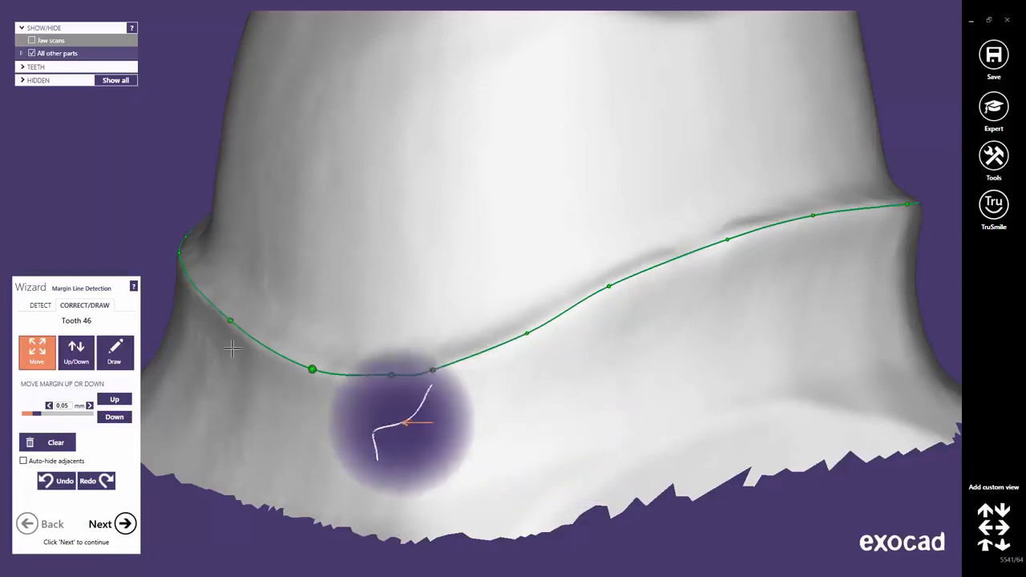
{"action": "left_click", "coordinate": [126, 526]}
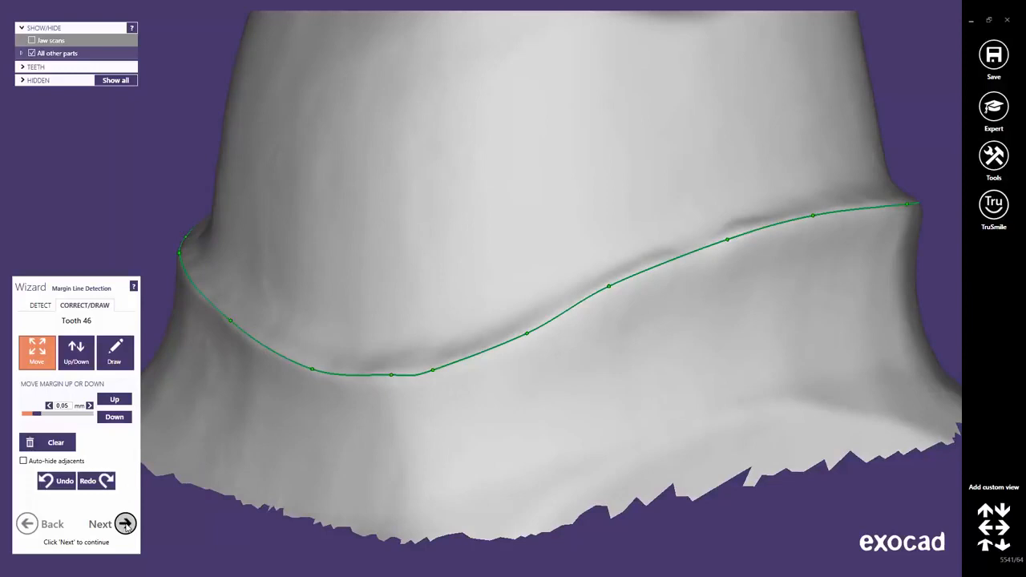
{"action": "left_click", "coordinate": [126, 526]}
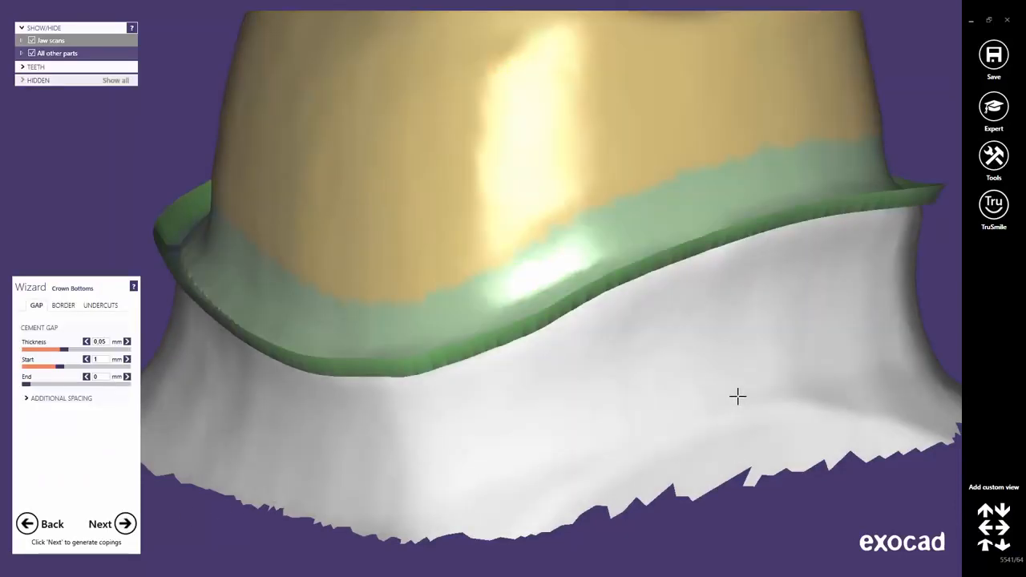
Redefine the insertion direction for tooth 46 by setting a slightly tilted occlusal view as the insertion axis.
{"action": "scroll", "coordinate": [737, 396], "scroll_direction": "down", "scroll_amount": 5}
{"action": "right_click_drag", "start_coordinate": [737, 396], "coordinate": [543, 300]}
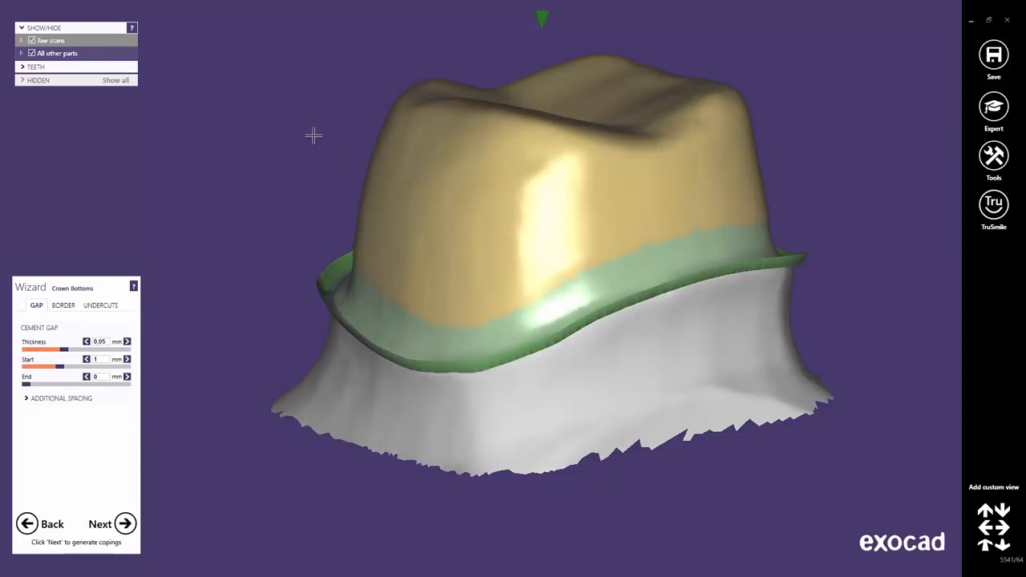
{"action": "right_click", "coordinate": [313, 137]}
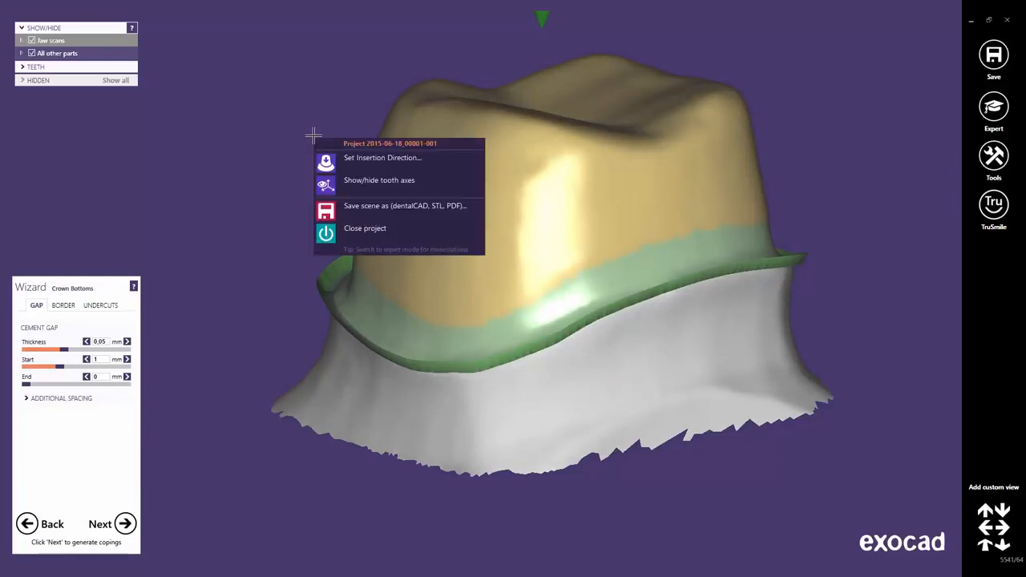
{"action": "left_click", "coordinate": [363, 157]}
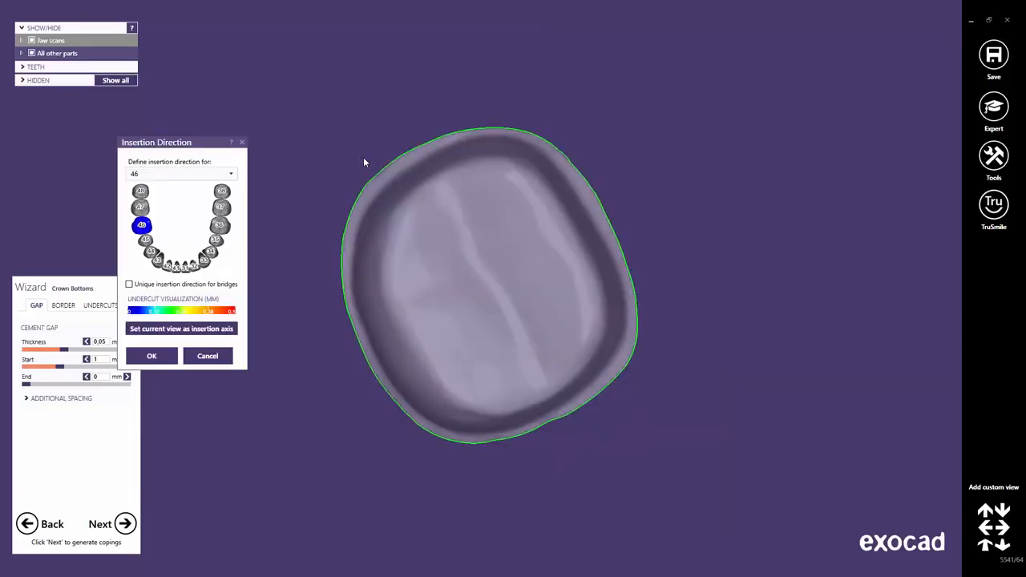
{"action": "right_click_drag", "start_coordinate": [492, 286], "coordinate": [493, 286]}
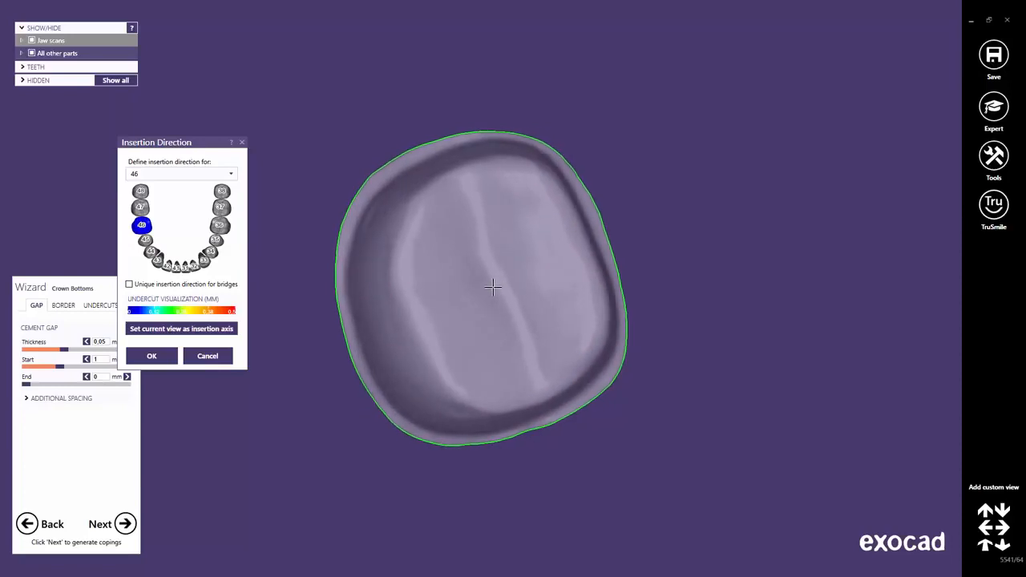
{"action": "left_click", "coordinate": [201, 332]}
Check the die of tooth 46 for undercuts along the insertion axis and confirm the insertion direction.
{"action": "mouse_move", "coordinate": [465, 396]}
{"action": "right_mouse_down"}
{"action": "mouse_move", "coordinate": [447, 407]}
{"action": "mouse_move", "coordinate": [462, 413]}
{"action": "right_mouse_up"}
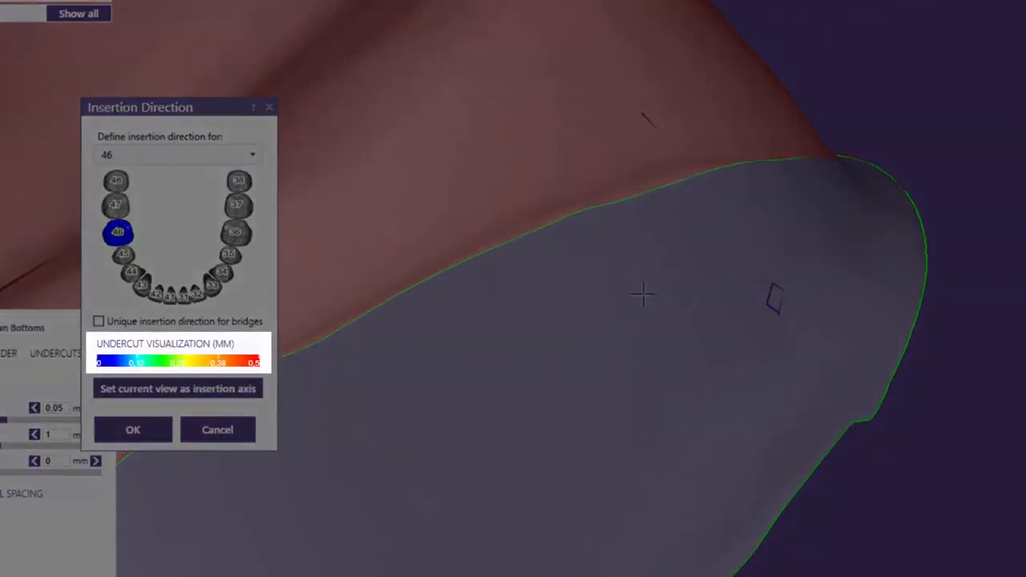
{"action": "scroll", "coordinate": [623, 339], "scroll_direction": "down", "scroll_amount": 8}
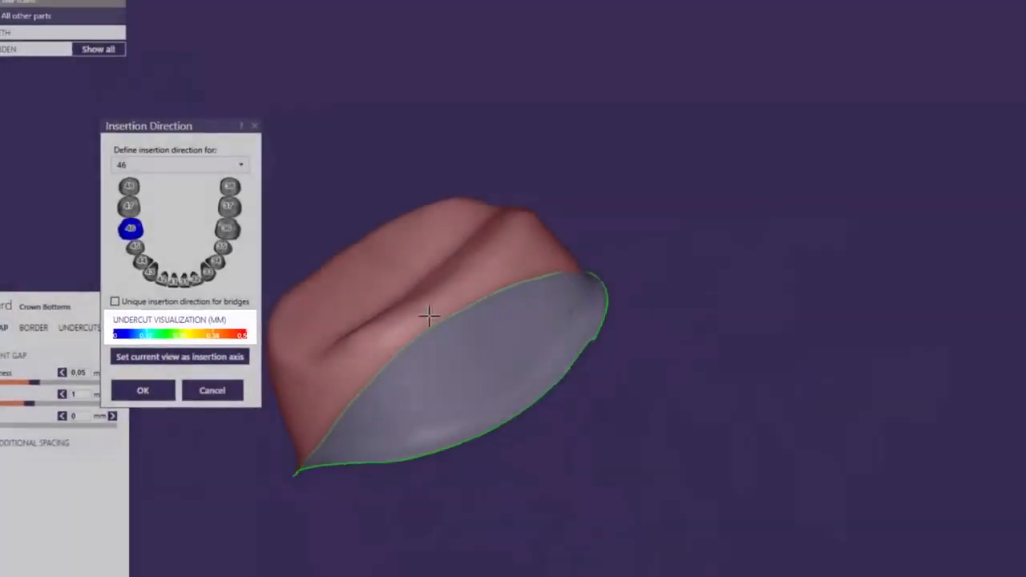
{"action": "right_click_drag", "start_coordinate": [480, 339], "coordinate": [480, 337]}
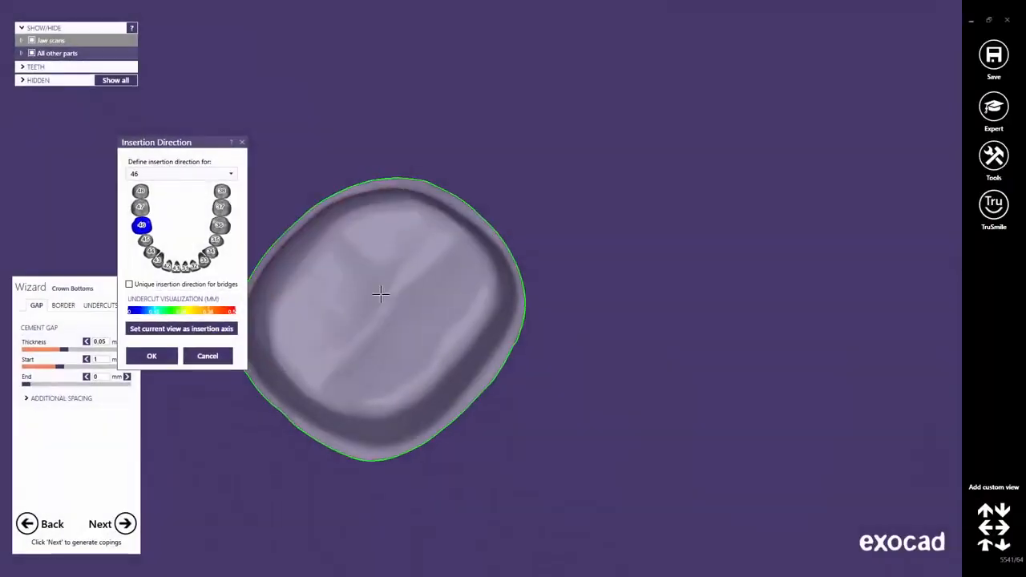
{"action": "right_click_drag", "start_coordinate": [381, 294], "coordinate": [379, 293]}
{"action": "middle_click_drag", "start_coordinate": [380, 293], "coordinate": [540, 232]}
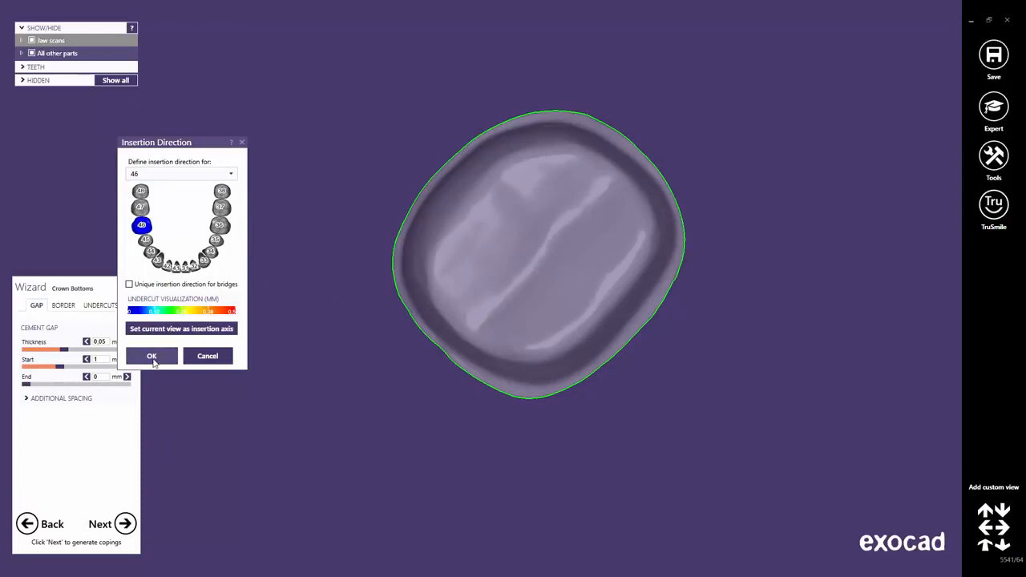
{"action": "left_click", "coordinate": [152, 357]}
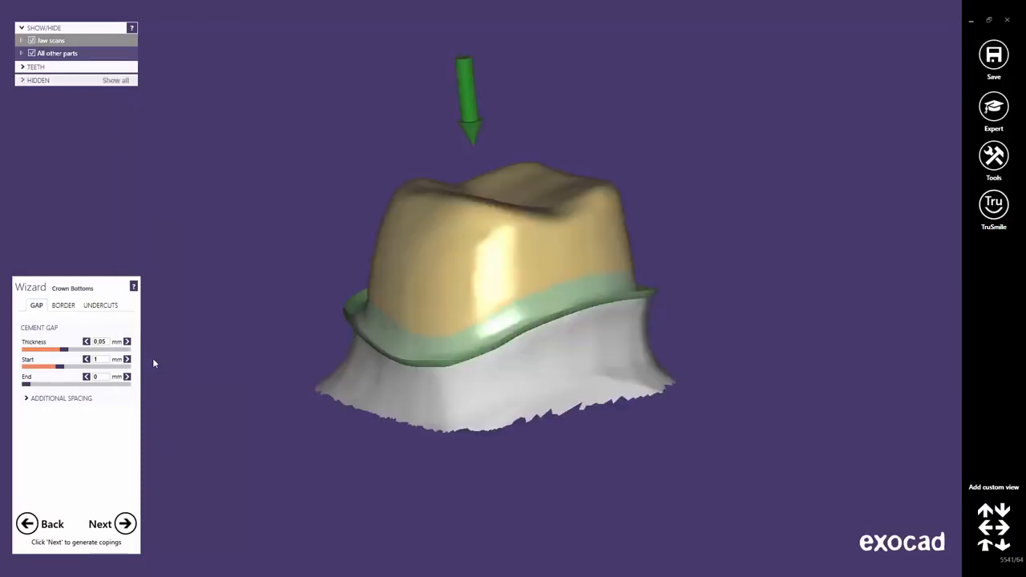
Generate the coping for tooth 46 and add a lingual band from a point near its margin, adjusting the band's end control point.
{"action": "left_click", "coordinate": [124, 531]}
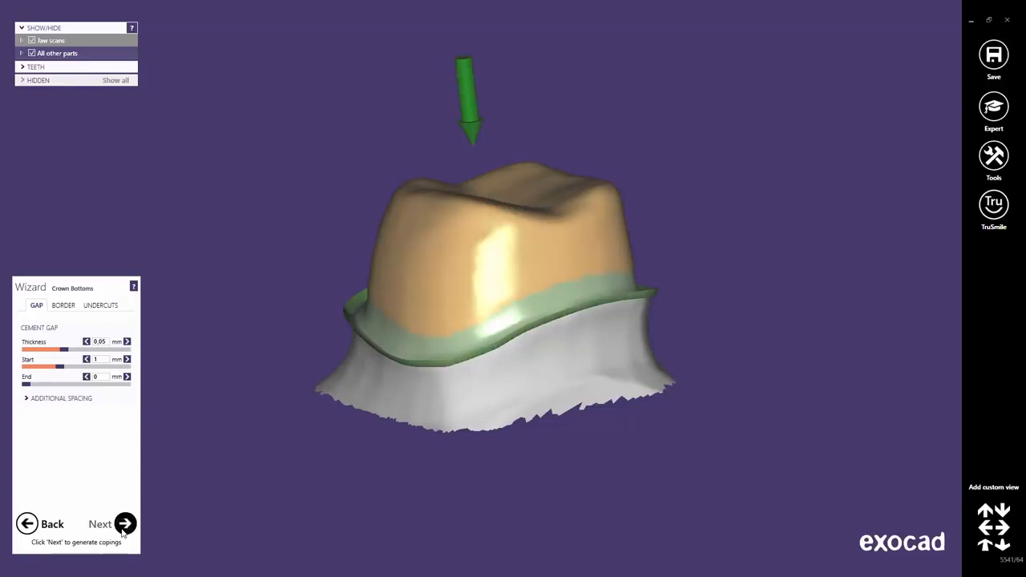
{"action": "left_click", "coordinate": [124, 525]}
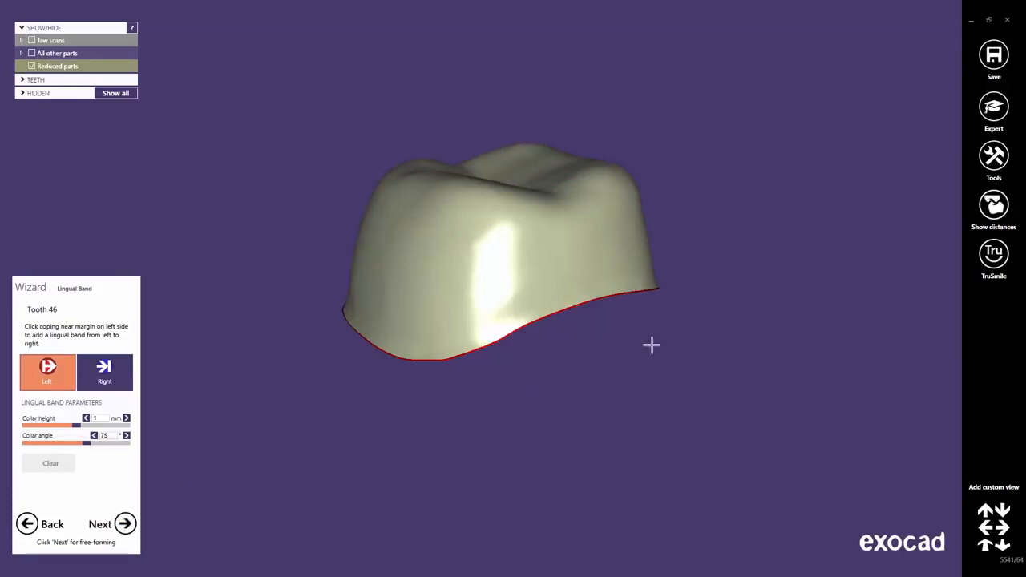
{"action": "right_click_drag", "start_coordinate": [658, 323], "coordinate": [660, 325]}
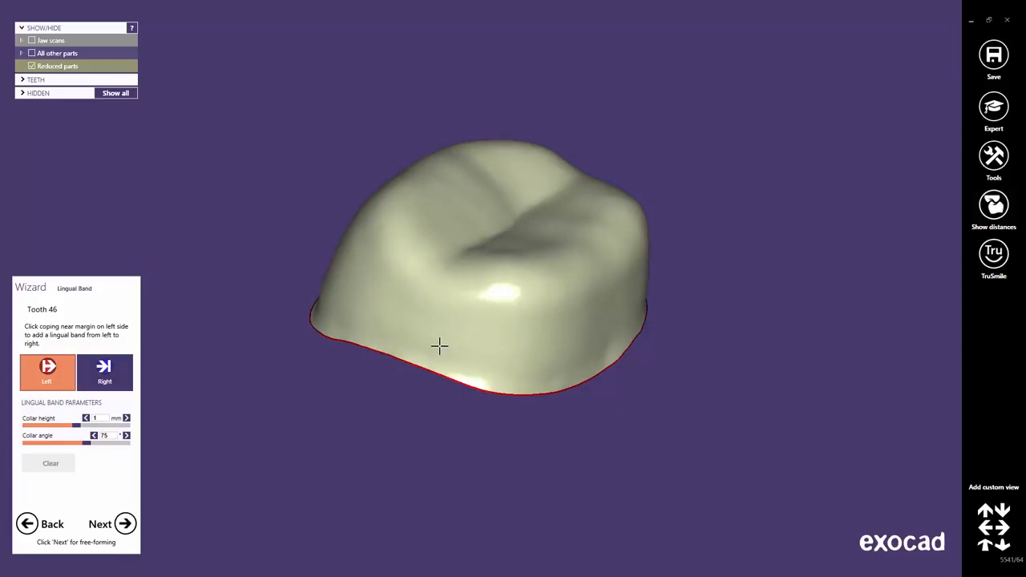
{"action": "left_click", "coordinate": [438, 346]}
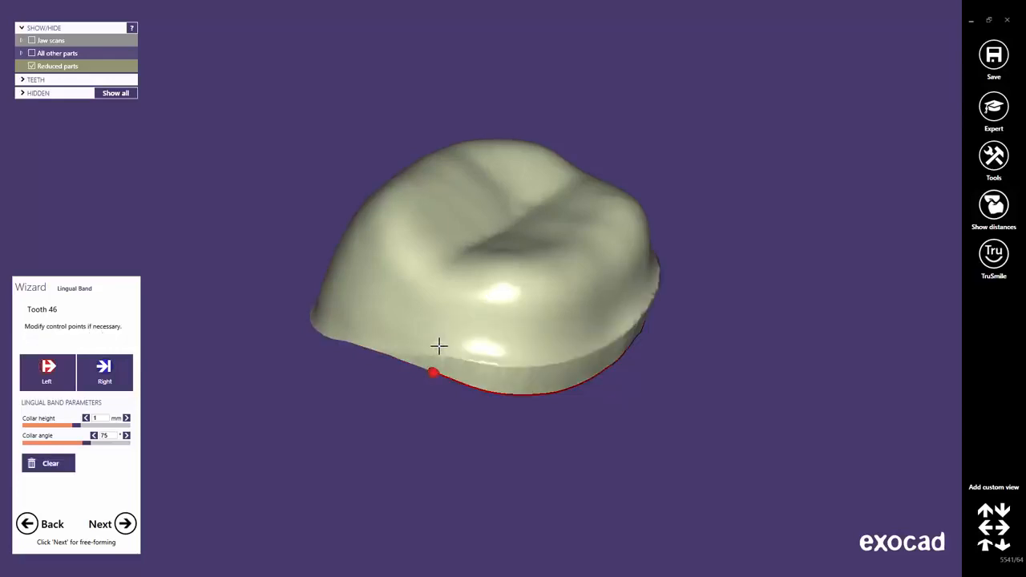
{"action": "right_click_drag", "start_coordinate": [559, 378], "coordinate": [554, 375]}
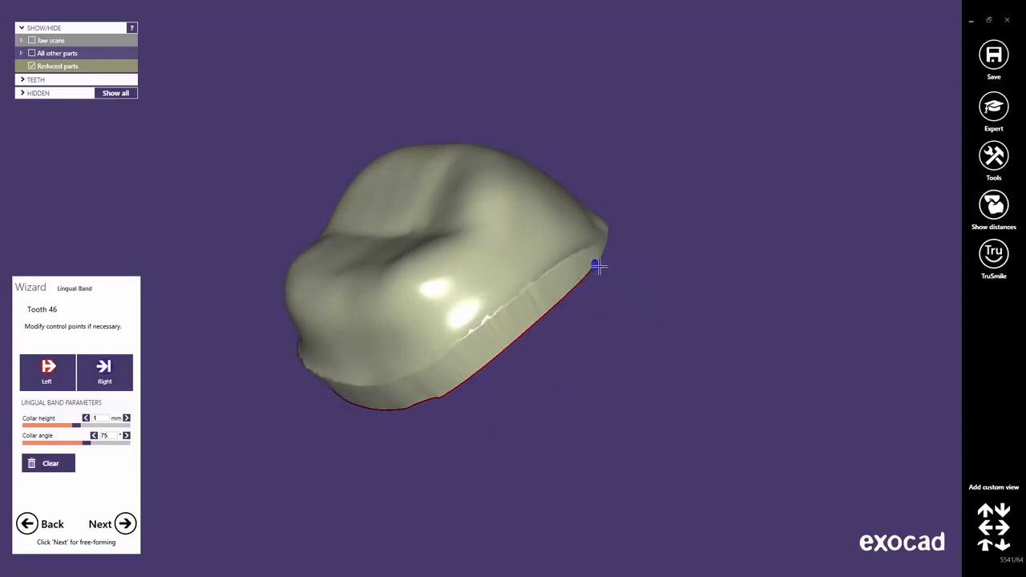
{"action": "left_click_drag", "start_coordinate": [597, 267], "coordinate": [499, 355]}
{"action": "right_click_drag", "start_coordinate": [424, 435], "coordinate": [386, 396]}
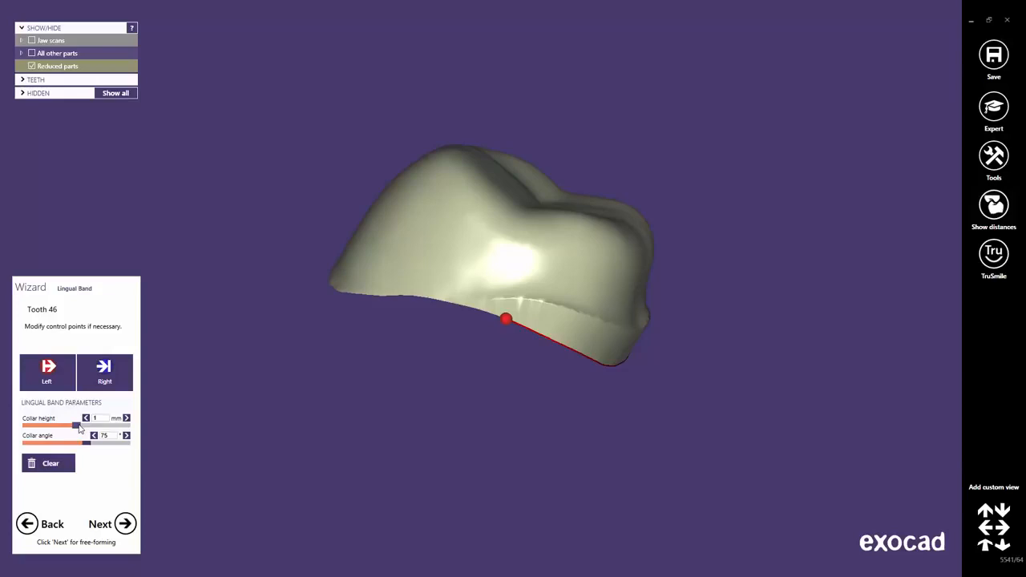
Set the lingual band's collar height to 1.46 mm and collar angle to 60°, then proceed to free-forming.
{"action": "left_click_drag", "start_coordinate": [79, 430], "coordinate": [102, 430]}
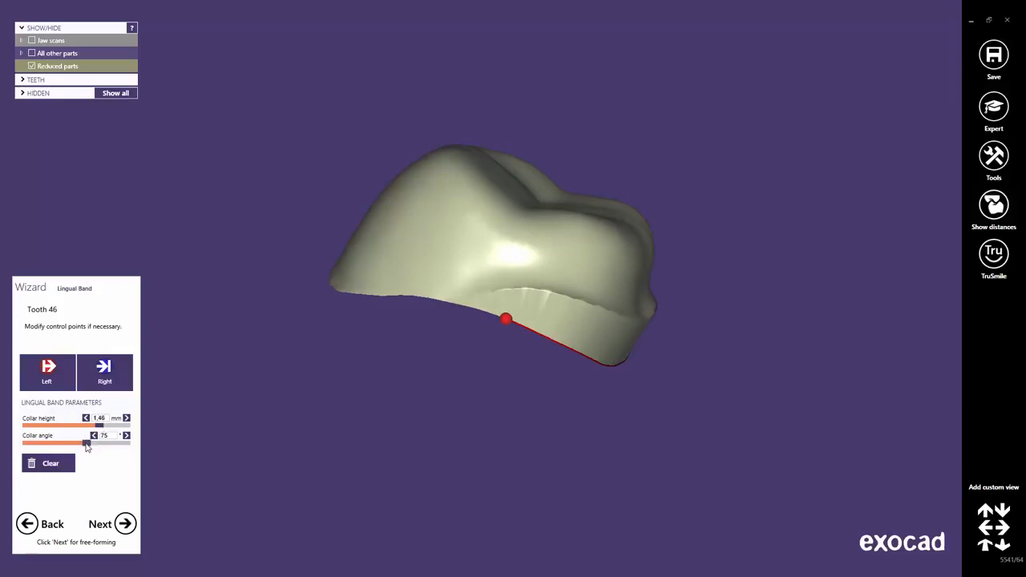
{"action": "left_click_drag", "start_coordinate": [87, 447], "coordinate": [93, 442]}
{"action": "left_click", "coordinate": [114, 435]}
{"action": "left_click", "coordinate": [111, 464]}
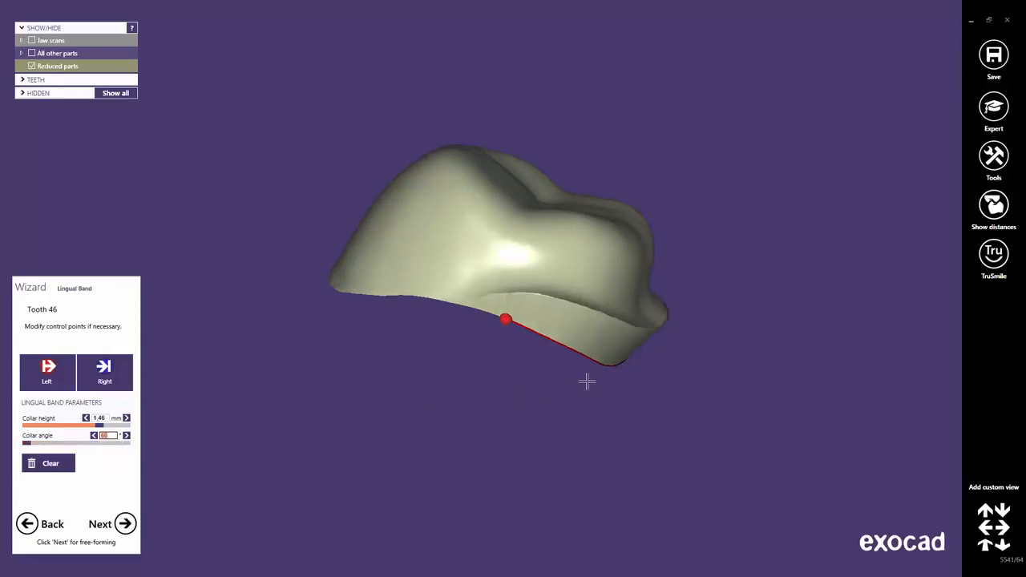
{"action": "right_click_drag", "start_coordinate": [584, 382], "coordinate": [582, 378]}
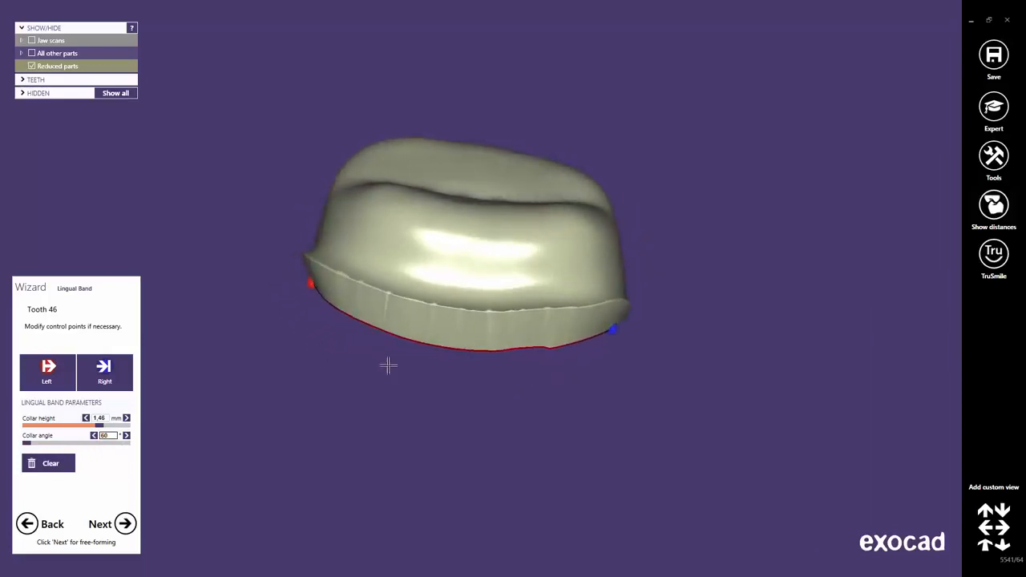
{"action": "left_click", "coordinate": [126, 526]}
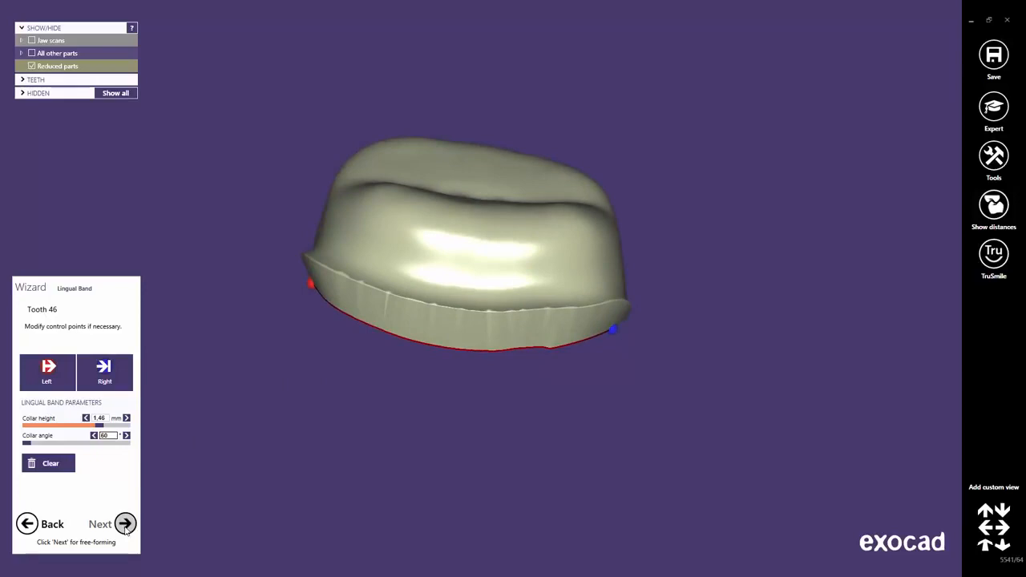
{"action": "left_click", "coordinate": [125, 525]}
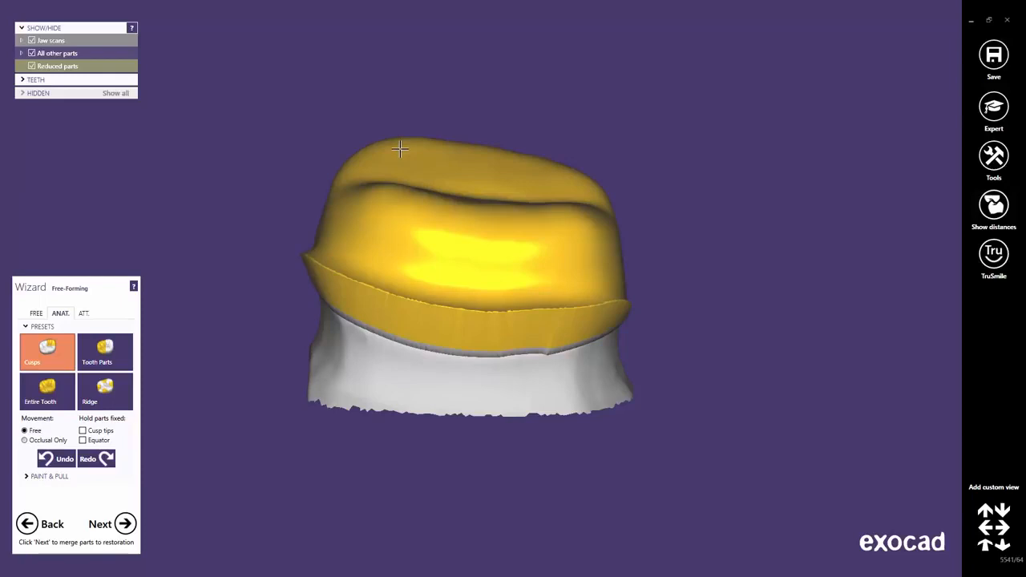
Raise the four cusps of the coping with the Cusps preset.
{"action": "left_click_drag", "start_coordinate": [400, 149], "coordinate": [394, 137]}
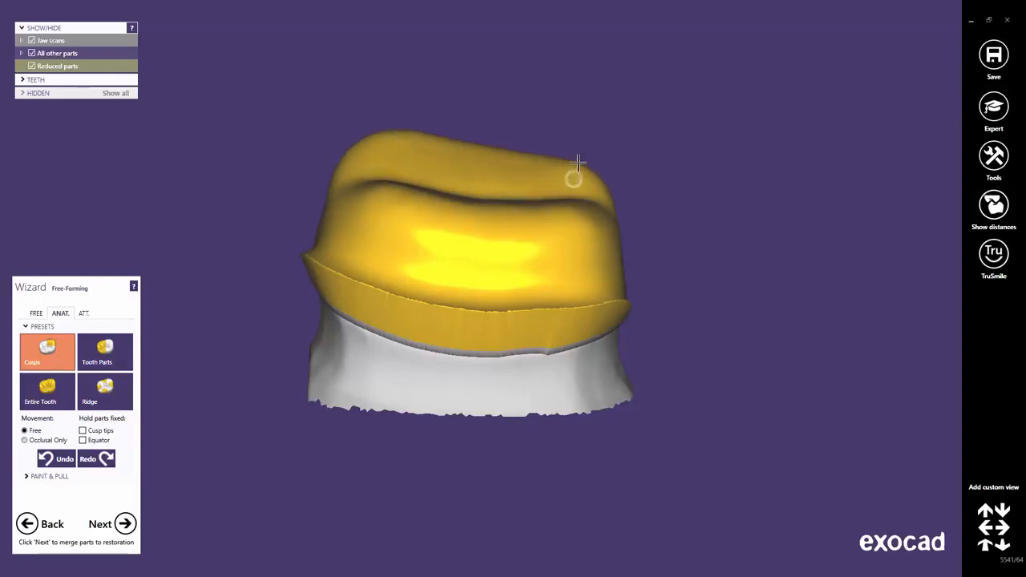
{"action": "left_click_drag", "start_coordinate": [574, 174], "coordinate": [586, 152]}
{"action": "left_click_drag", "start_coordinate": [556, 222], "coordinate": [568, 201]}
{"action": "left_click_drag", "start_coordinate": [394, 204], "coordinate": [381, 168]}
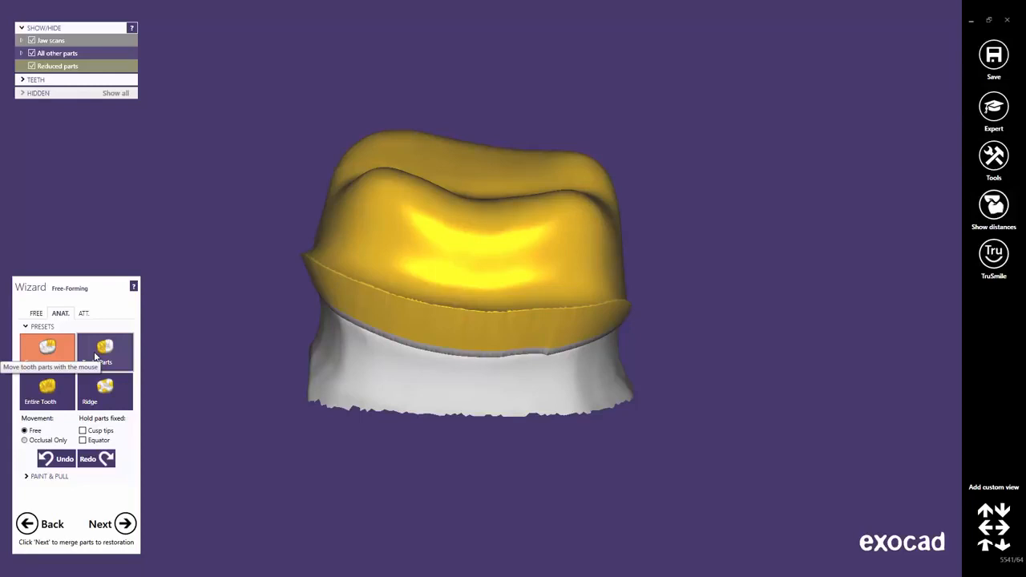
Move the upper side areas of the coping slightly outward with the Tooth Parts preset and check the shape all around.
{"action": "left_click", "coordinate": [97, 352]}
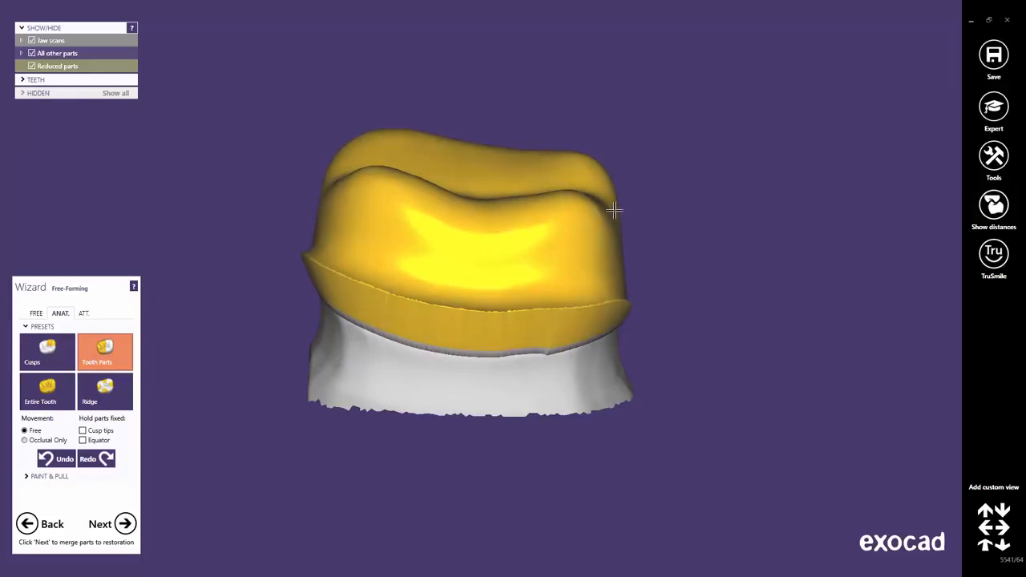
{"action": "right_click_drag", "start_coordinate": [515, 319], "coordinate": [510, 316]}
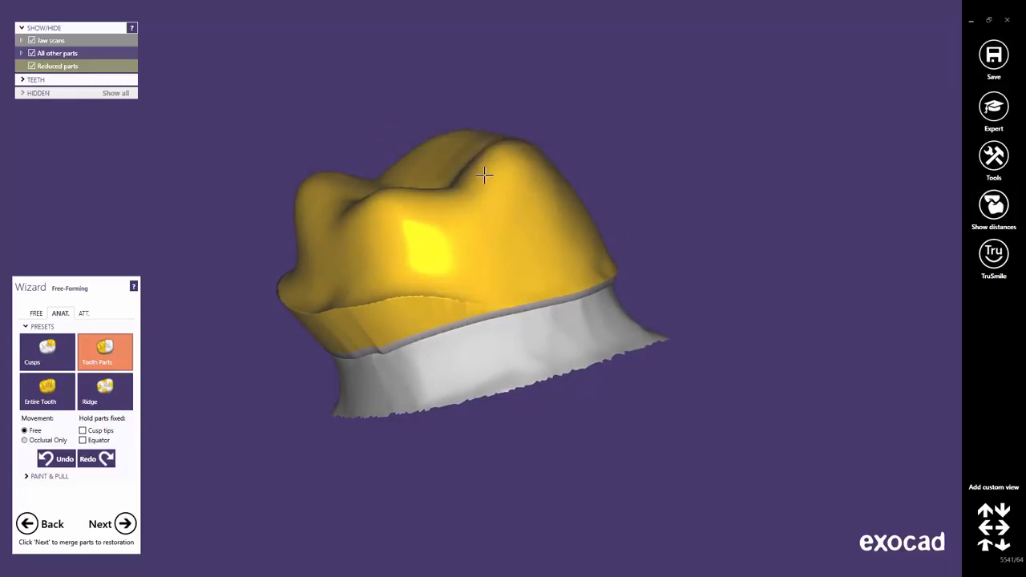
{"action": "right_click_drag", "start_coordinate": [493, 312], "coordinate": [560, 326]}
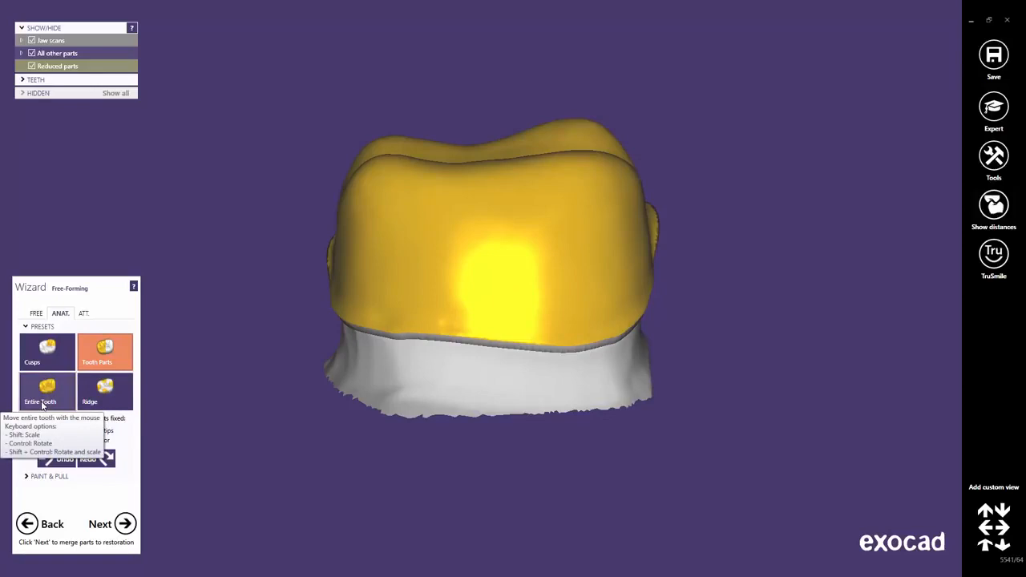
Try to lower the top of the coping with the Entire Tooth preset, then undo these deformations.
{"action": "left_click", "coordinate": [42, 403]}
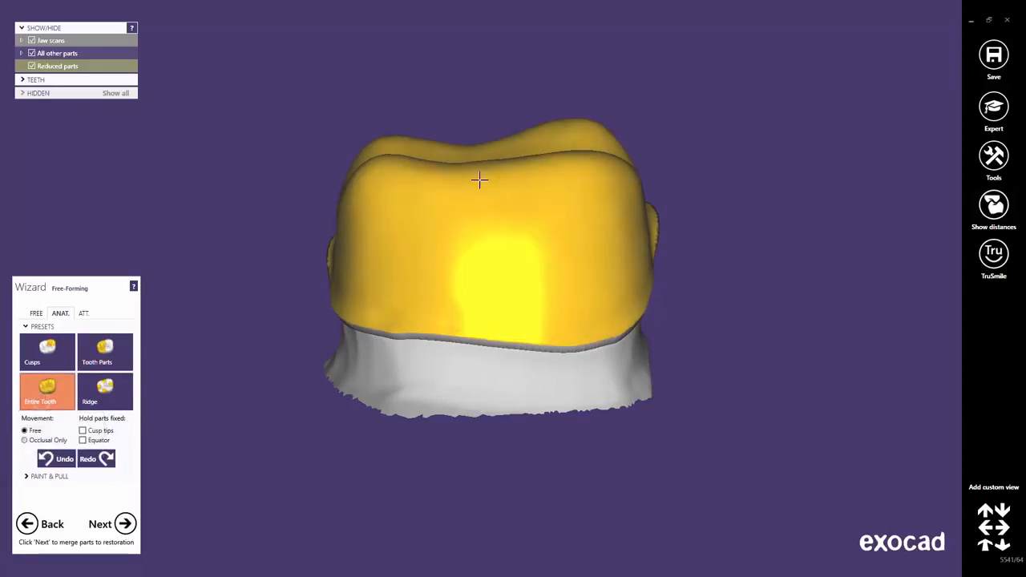
{"action": "mouse_move", "coordinate": [481, 173]}
{"action": "left_mouse_down"}
{"action": "mouse_move", "coordinate": [490, 161]}
{"action": "mouse_move", "coordinate": [486, 113]}
{"action": "mouse_move", "coordinate": [459, 109]}
{"action": "mouse_move", "coordinate": [447, 148]}
{"action": "mouse_move", "coordinate": [465, 169]}
{"action": "mouse_move", "coordinate": [457, 155]}
{"action": "mouse_move", "coordinate": [467, 137]}
{"action": "mouse_move", "coordinate": [476, 189]}
{"action": "left_mouse_up"}
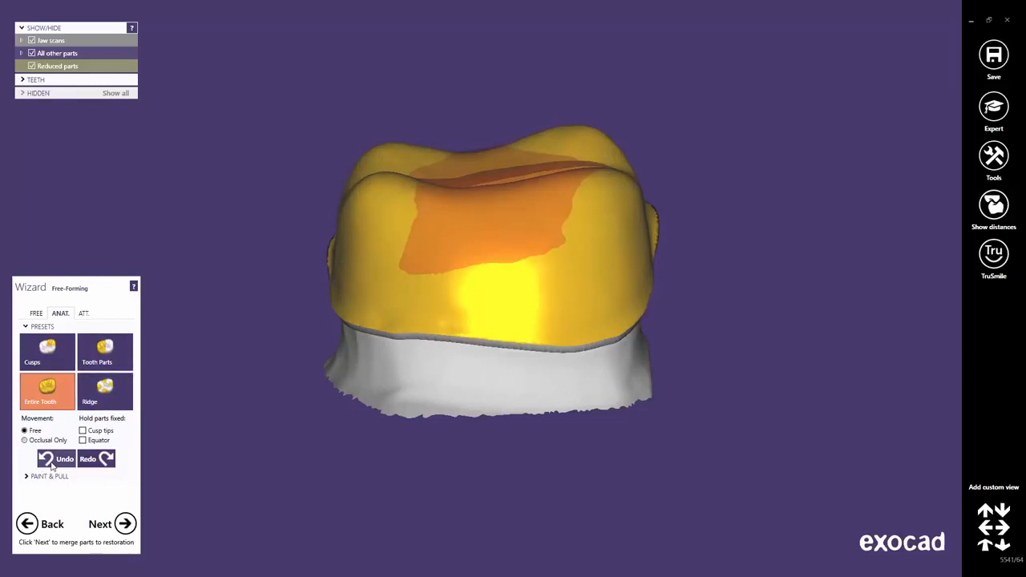
{"action": "left_click", "coordinate": [52, 462]}
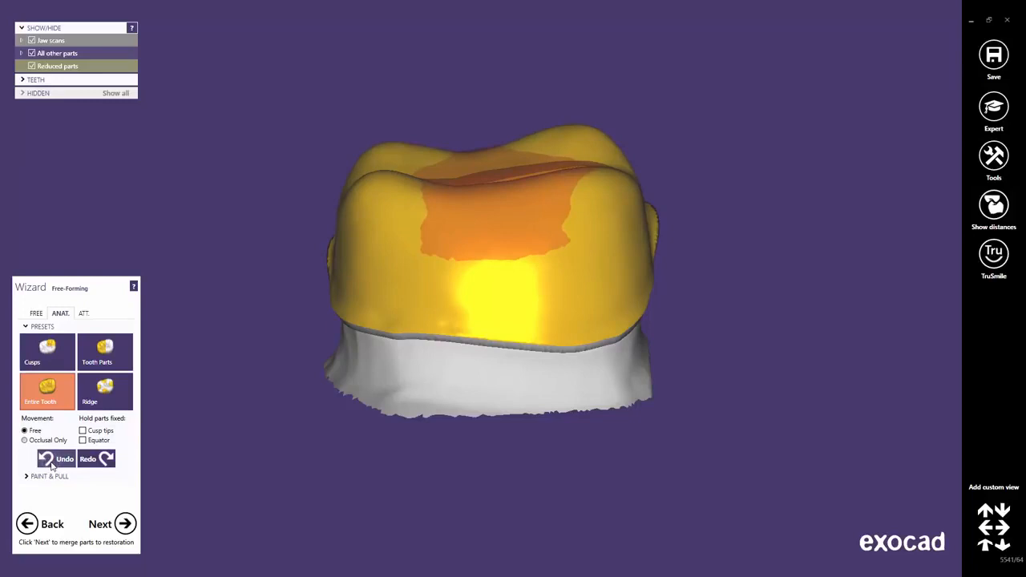
{"action": "left_click", "coordinate": [51, 463]}
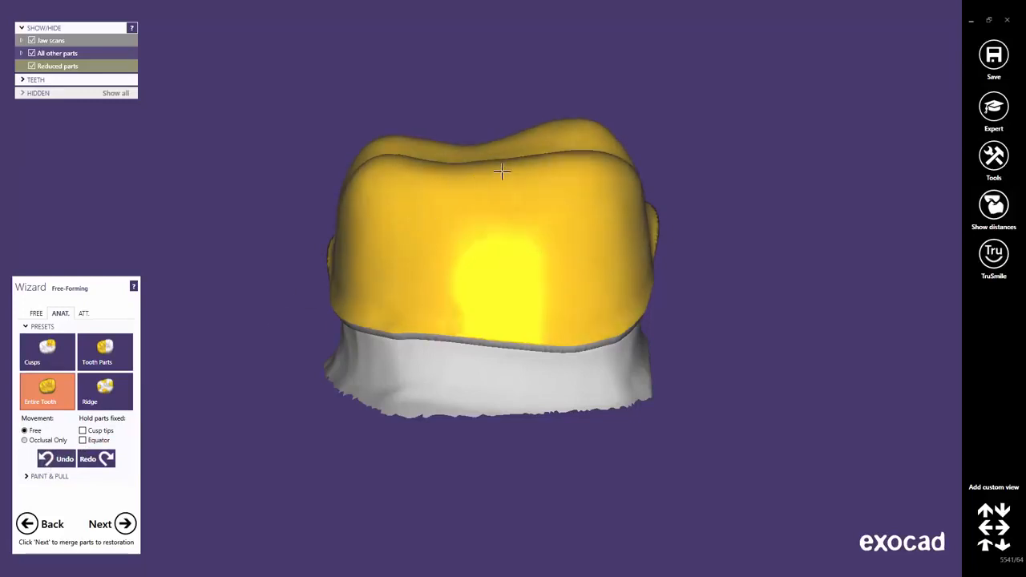
Shape the ridges at both ends of the coping's occlusal surface with the Ridge preset.
{"action": "right_click_drag", "start_coordinate": [502, 171], "coordinate": [501, 180]}
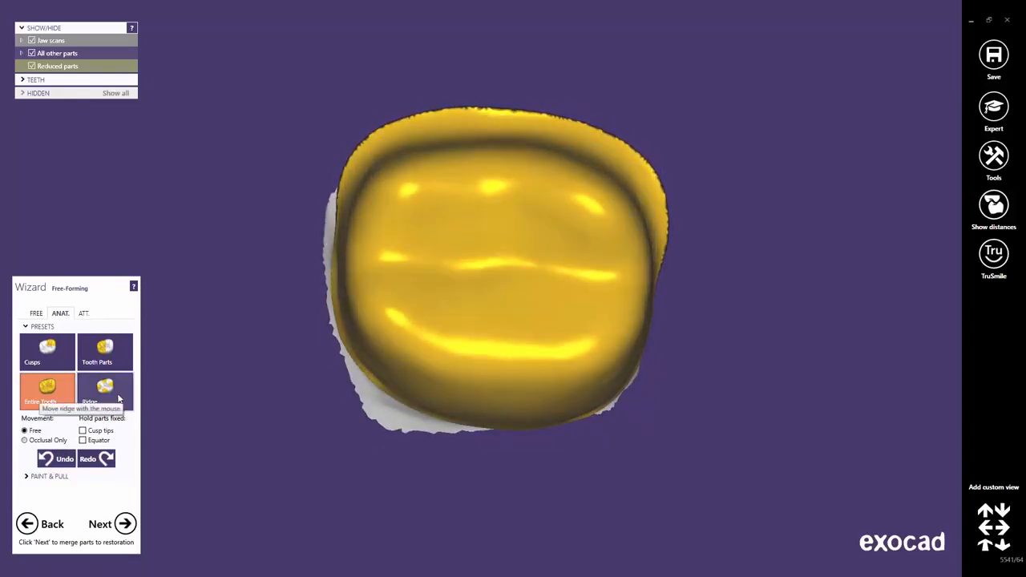
{"action": "left_click", "coordinate": [119, 398]}
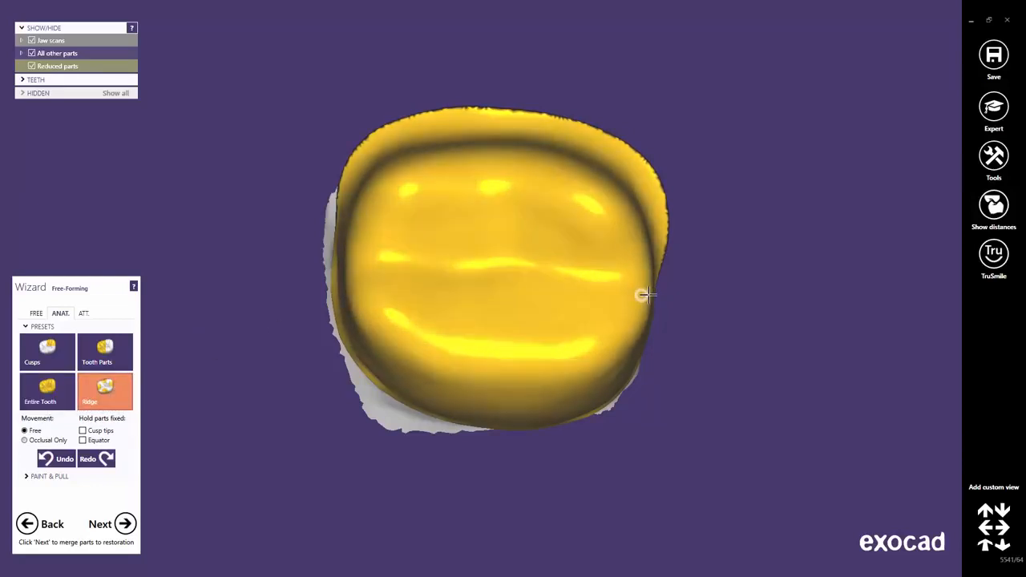
{"action": "left_click_drag", "start_coordinate": [360, 252], "coordinate": [356, 252]}
Add and remove material on the two far cusps of the coping with the free-form Add/Remove brush.
{"action": "scroll", "coordinate": [505, 263], "scroll_direction": "up", "scroll_amount": 1}
{"action": "scroll", "coordinate": [505, 264], "scroll_direction": "up", "scroll_amount": 2}
{"action": "right_click_drag", "start_coordinate": [504, 355], "coordinate": [513, 285]}
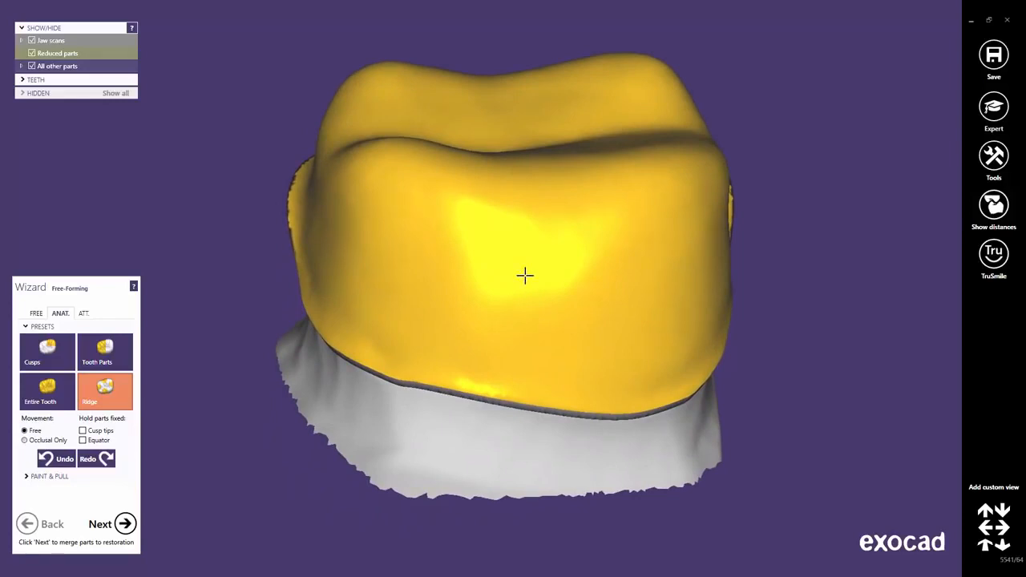
{"action": "left_click", "coordinate": [36, 314]}
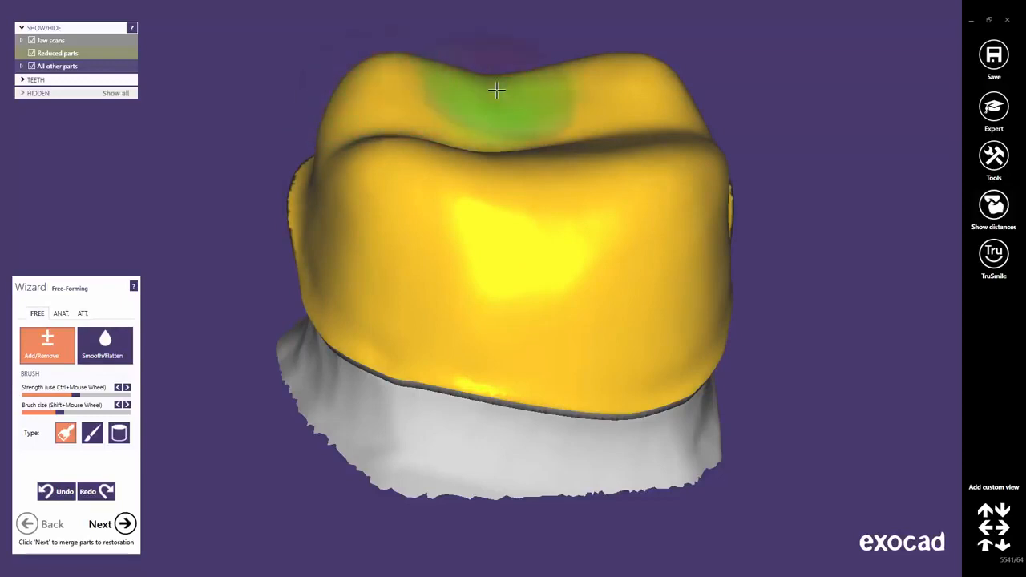
{"action": "mouse_move", "coordinate": [564, 76]}
{"action": "left_mouse_down"}
{"action": "mouse_move", "coordinate": [602, 69]}
{"action": "mouse_move", "coordinate": [664, 93]}
{"action": "left_mouse_up"}
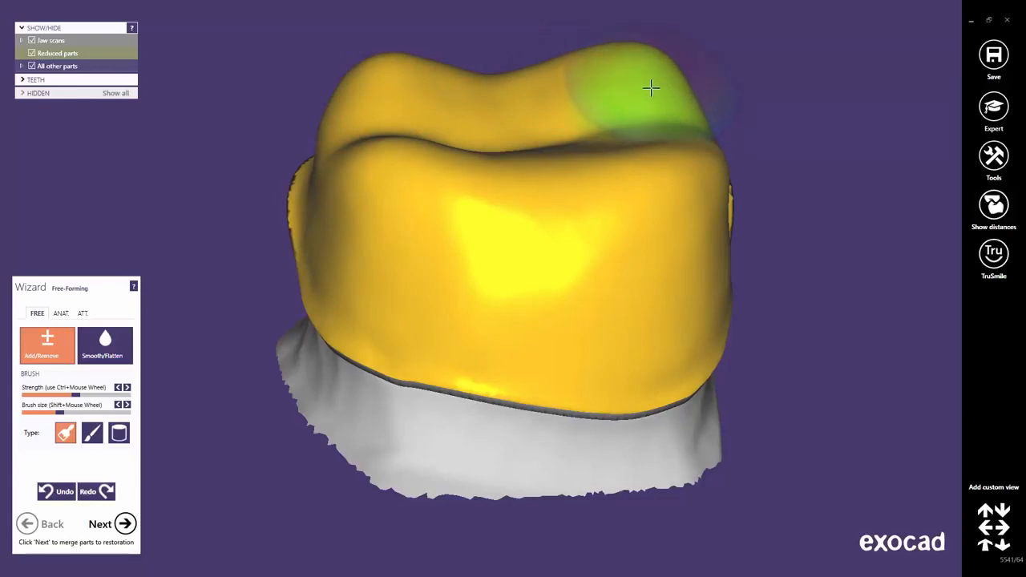
{"action": "left_click_drag", "start_coordinate": [640, 77], "coordinate": [606, 80], "text": "shift"}
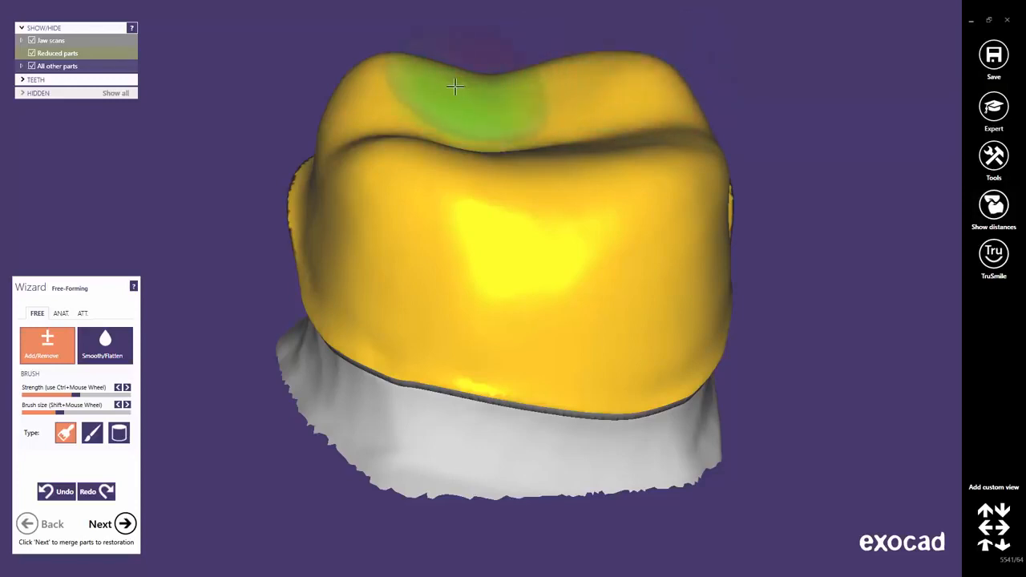
{"action": "left_click_drag", "start_coordinate": [425, 86], "coordinate": [389, 94], "text": "shift"}
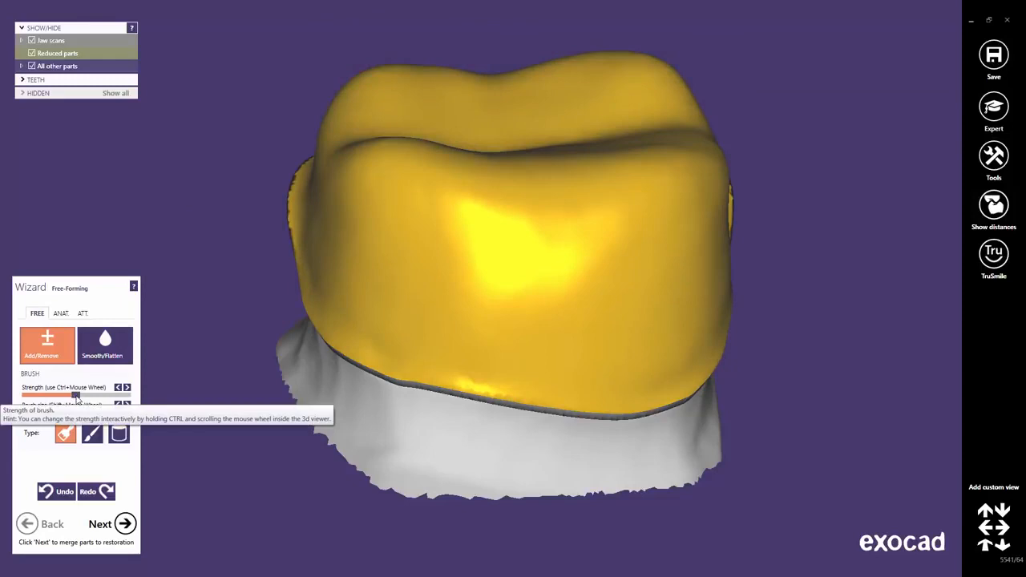
Raise the brush strength to maximum, then build up both far cusps of the coping and take them back down.
{"action": "left_click_drag", "start_coordinate": [76, 396], "coordinate": [134, 396]}
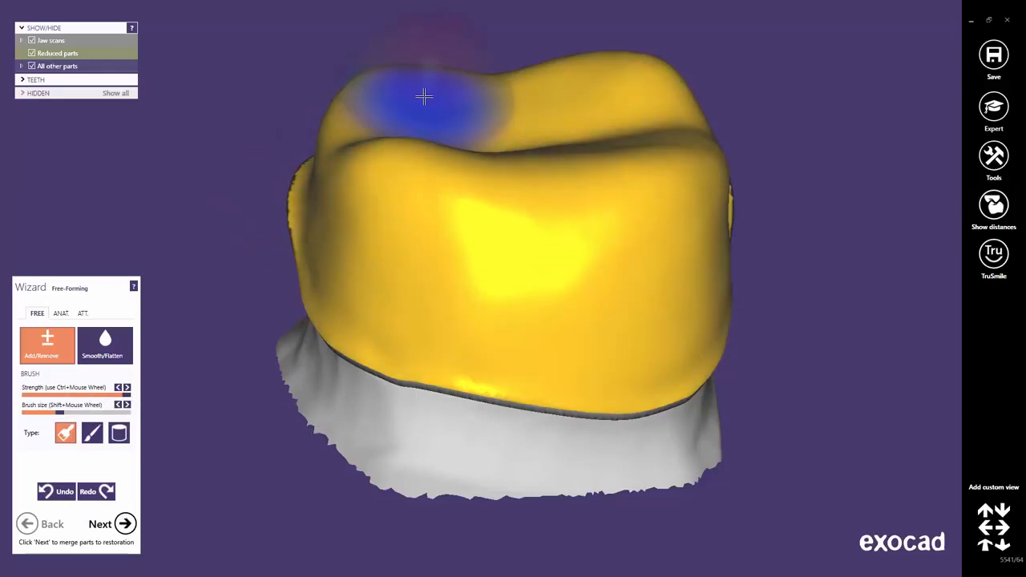
{"action": "scroll", "coordinate": [424, 96], "scroll_direction": "down", "scroll_amount": 8, "text": "ctrl"}
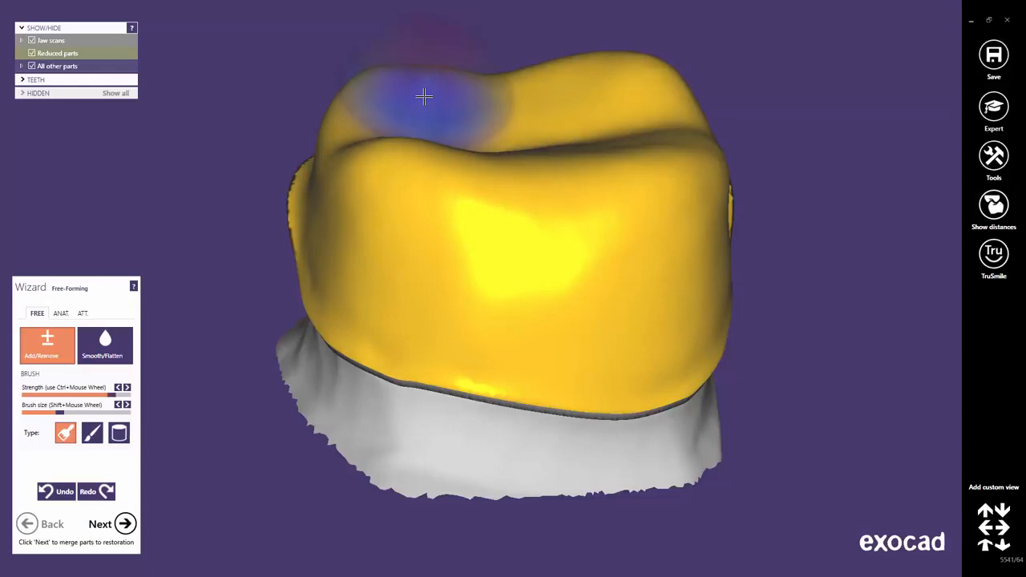
{"action": "scroll", "coordinate": [424, 97], "scroll_direction": "up", "scroll_amount": 8, "text": "ctrl"}
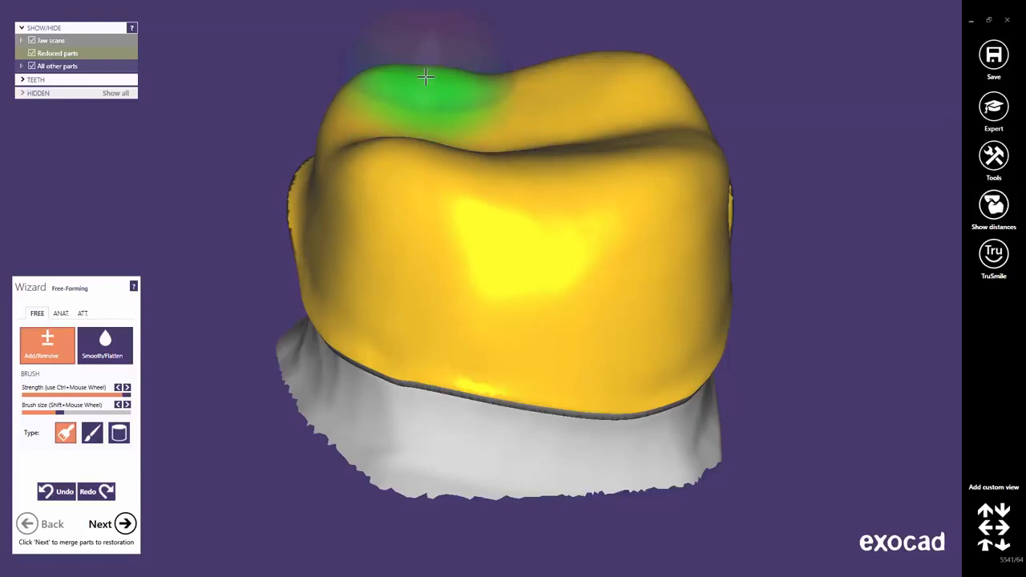
{"action": "left_click_drag", "start_coordinate": [428, 81], "coordinate": [376, 88]}
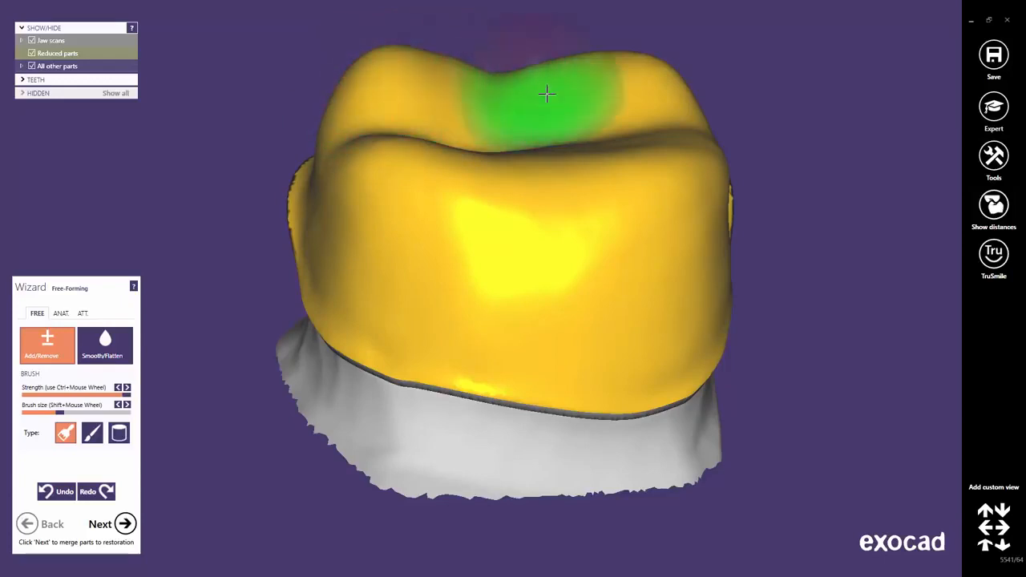
{"action": "left_click_drag", "start_coordinate": [546, 95], "coordinate": [630, 82]}
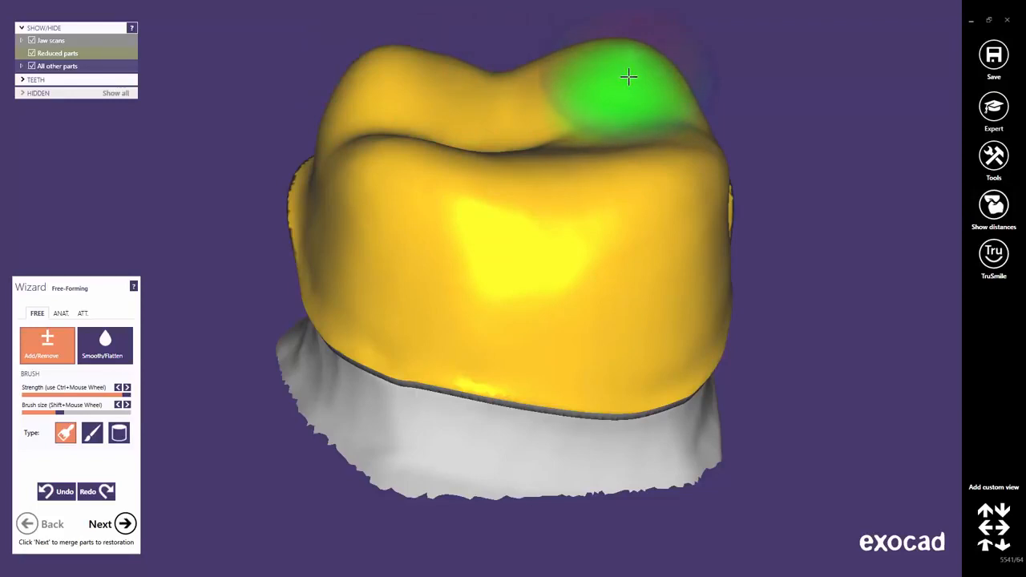
{"action": "left_click_drag", "start_coordinate": [630, 76], "coordinate": [548, 82], "text": "shift"}
{"action": "mouse_move", "coordinate": [426, 74]}
{"action": "left_mouse_down", "text": "shift"}
{"action": "mouse_move", "coordinate": [400, 74]}
{"action": "mouse_move", "coordinate": [355, 103]}
{"action": "left_mouse_up", "text": "shift"}
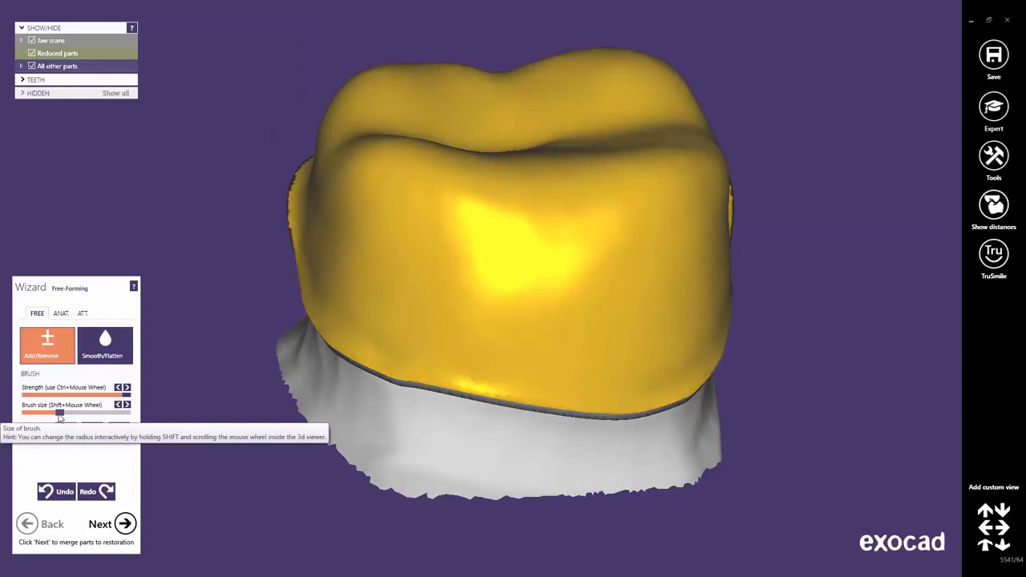
Reduce the brush size to the minimum and shape narrow areas along the coping's near cusps with Add/Remove.
{"action": "mouse_move", "coordinate": [58, 414]}
{"action": "left_mouse_down"}
{"action": "mouse_move", "coordinate": [131, 409]}
{"action": "mouse_move", "coordinate": [30, 411]}
{"action": "left_mouse_up"}
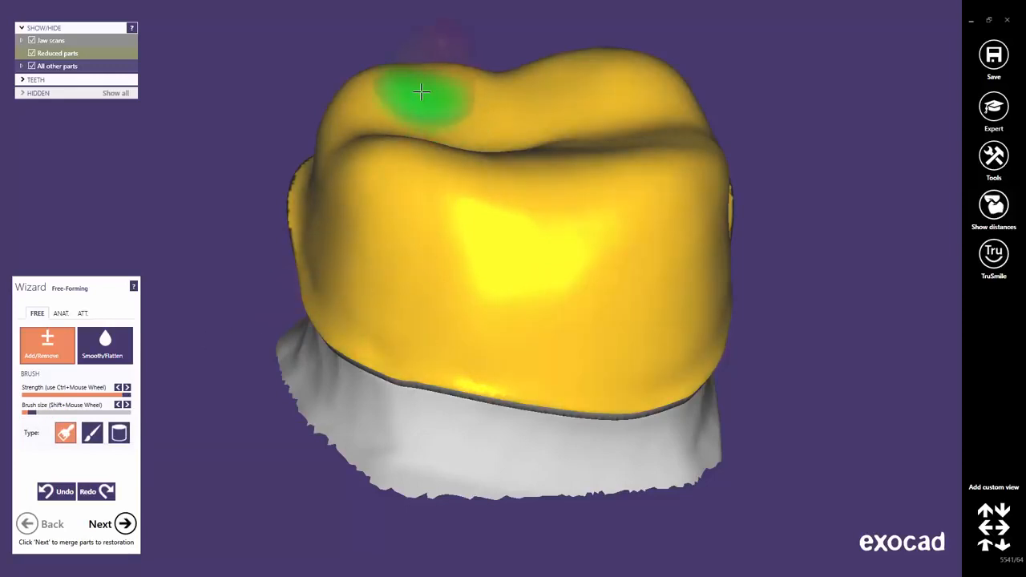
{"action": "left_click_drag", "start_coordinate": [421, 92], "coordinate": [421, 92]}
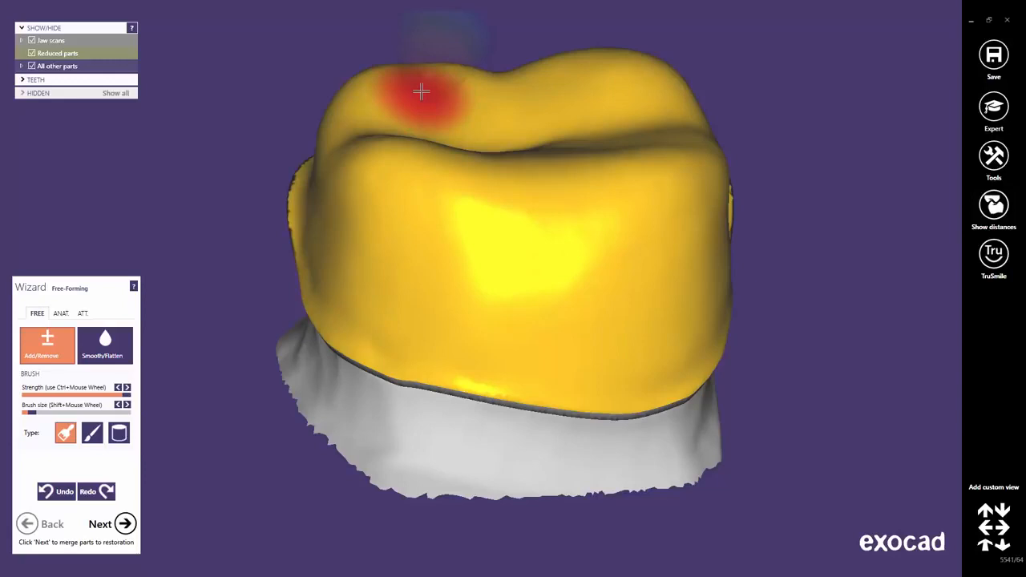
{"action": "scroll", "coordinate": [422, 92], "scroll_direction": "down", "scroll_amount": 2, "text": "shift"}
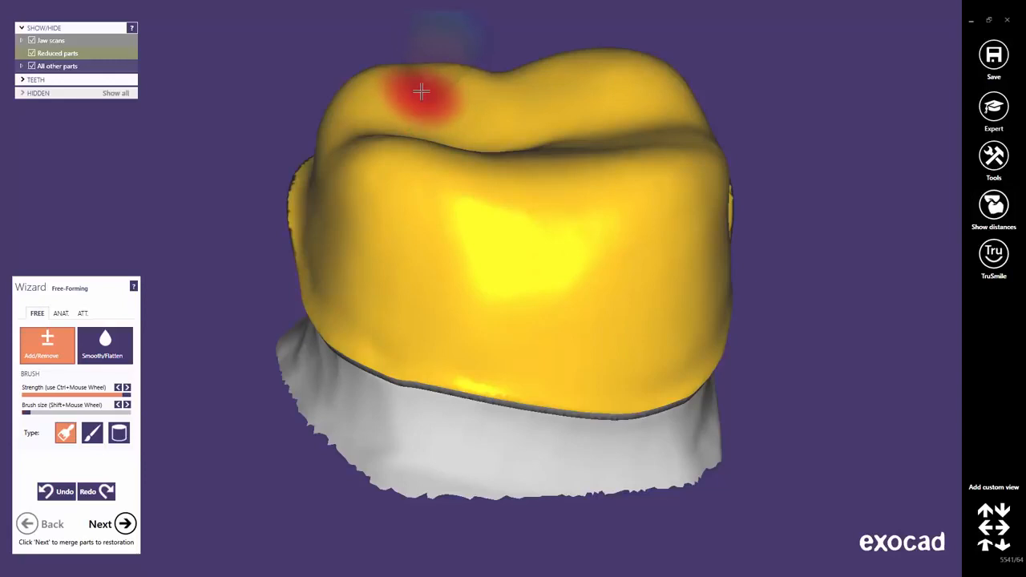
{"action": "scroll", "coordinate": [421, 92], "scroll_direction": "up", "scroll_amount": 8, "text": "shift"}
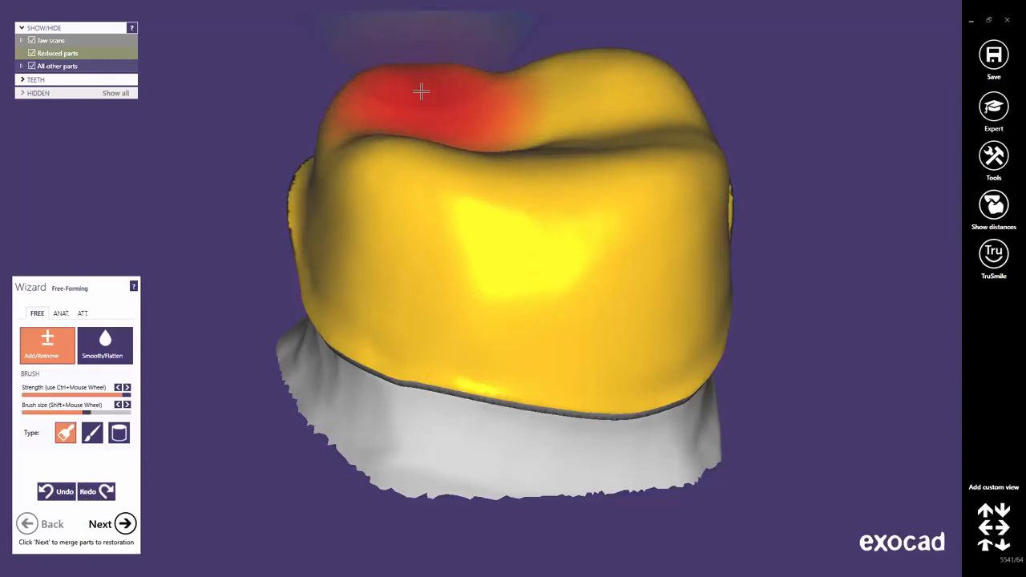
{"action": "scroll", "coordinate": [422, 92], "scroll_direction": "down", "scroll_amount": 8, "text": "shift"}
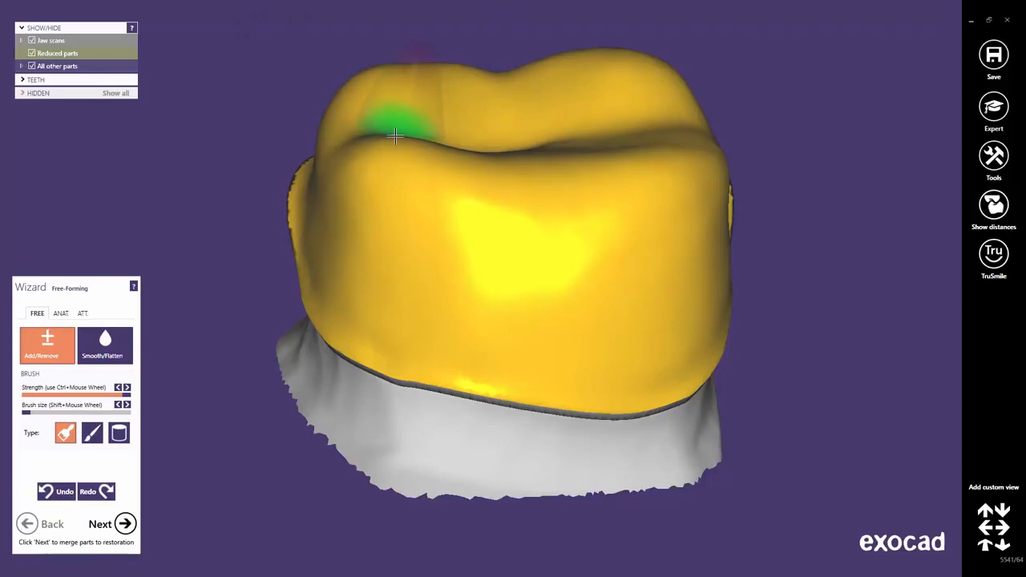
{"action": "mouse_move", "coordinate": [385, 145]}
{"action": "left_mouse_down"}
{"action": "mouse_move", "coordinate": [476, 152]}
{"action": "mouse_move", "coordinate": [437, 145]}
{"action": "left_mouse_up"}
{"action": "right_click_drag", "start_coordinate": [550, 263], "coordinate": [597, 144]}
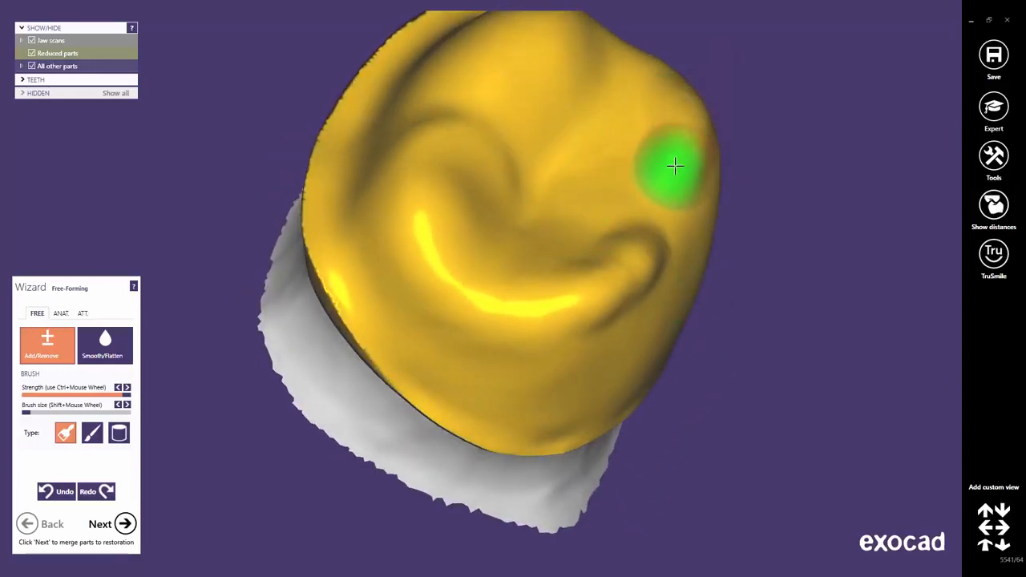
{"action": "mouse_move", "coordinate": [668, 130]}
{"action": "right_mouse_down"}
{"action": "mouse_move", "coordinate": [639, 213]}
{"action": "mouse_move", "coordinate": [654, 199]}
{"action": "right_mouse_up"}
{"action": "right_click_drag", "start_coordinate": [540, 201], "coordinate": [572, 205]}
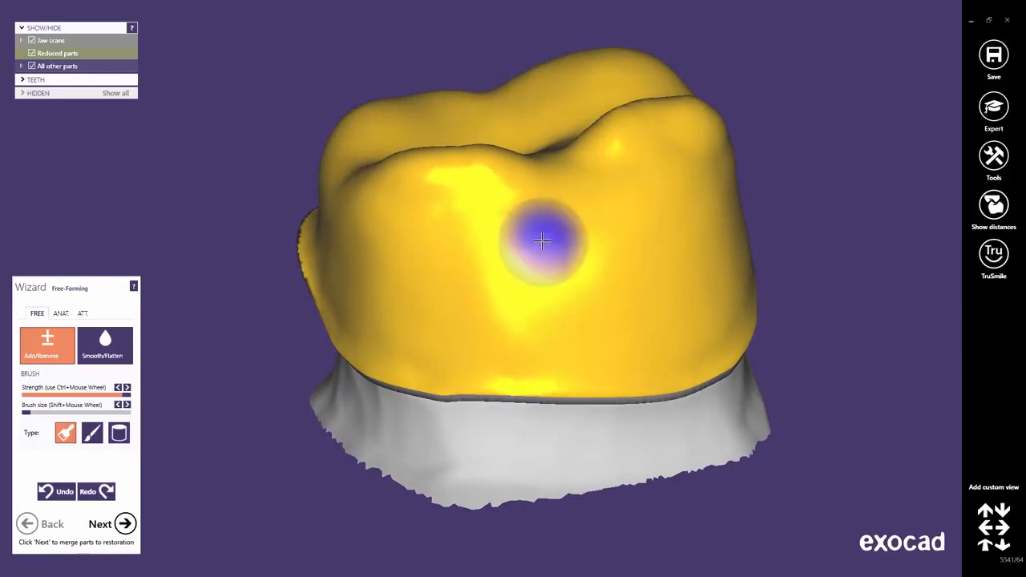
Try different brush strengths and sizes on the coping's side, ending slightly below medium strength with the smallest brush size.
{"action": "scroll", "coordinate": [542, 240], "scroll_direction": "down", "scroll_amount": 6, "text": "ctrl"}
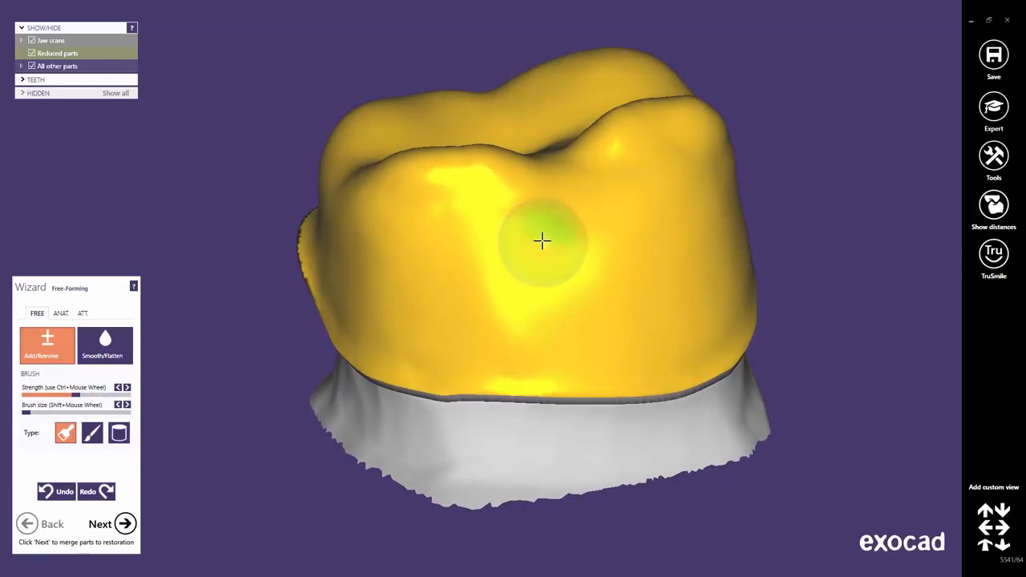
{"action": "right_click_drag", "start_coordinate": [543, 238], "coordinate": [692, 174]}
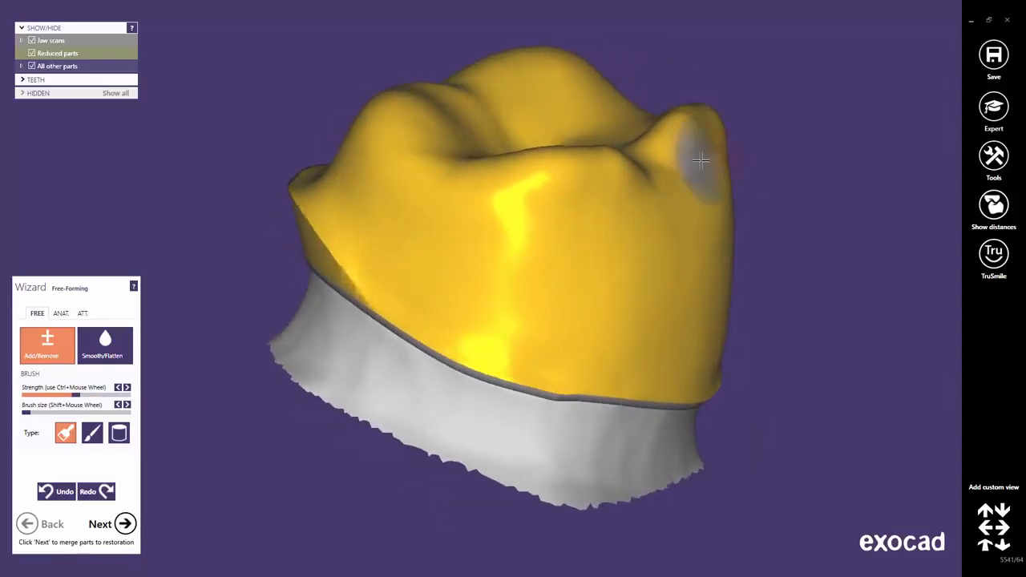
{"action": "scroll", "coordinate": [701, 161], "scroll_direction": "up", "scroll_amount": 5, "text": "ctrl"}
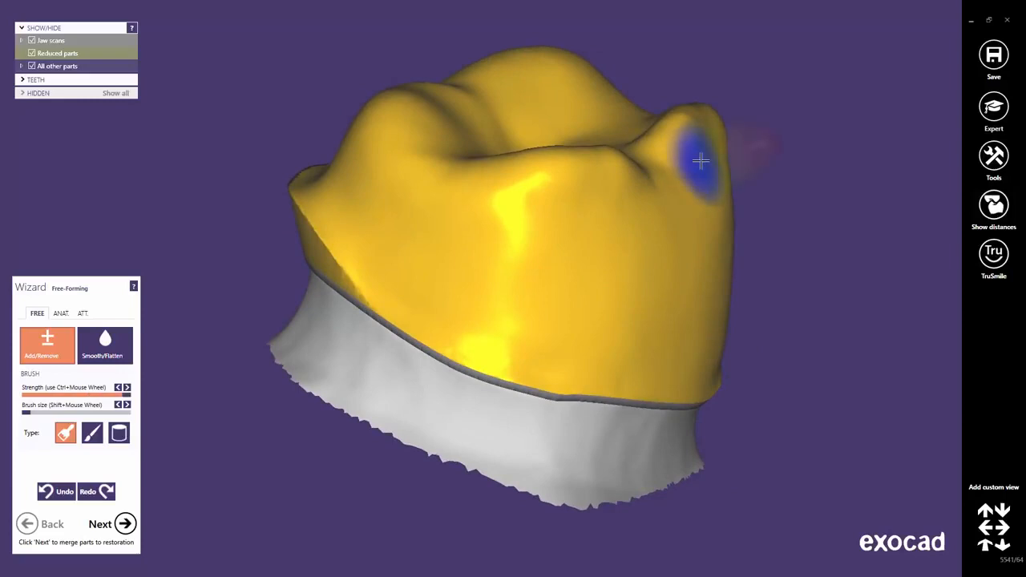
{"action": "scroll", "coordinate": [700, 161], "scroll_direction": "down", "scroll_amount": 3, "text": "ctrl"}
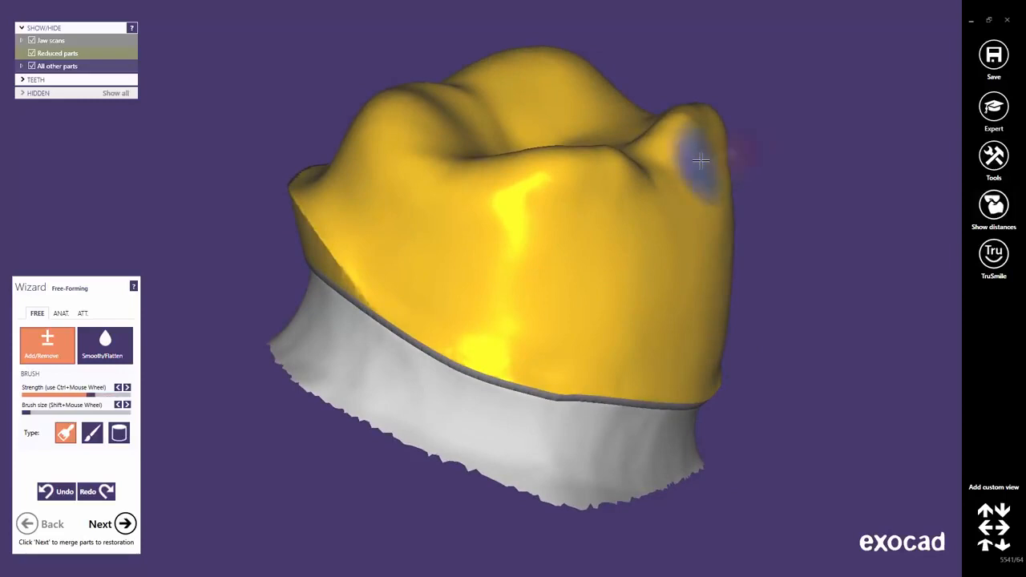
{"action": "scroll", "coordinate": [700, 161], "scroll_direction": "down", "scroll_amount": 4, "text": "ctrl"}
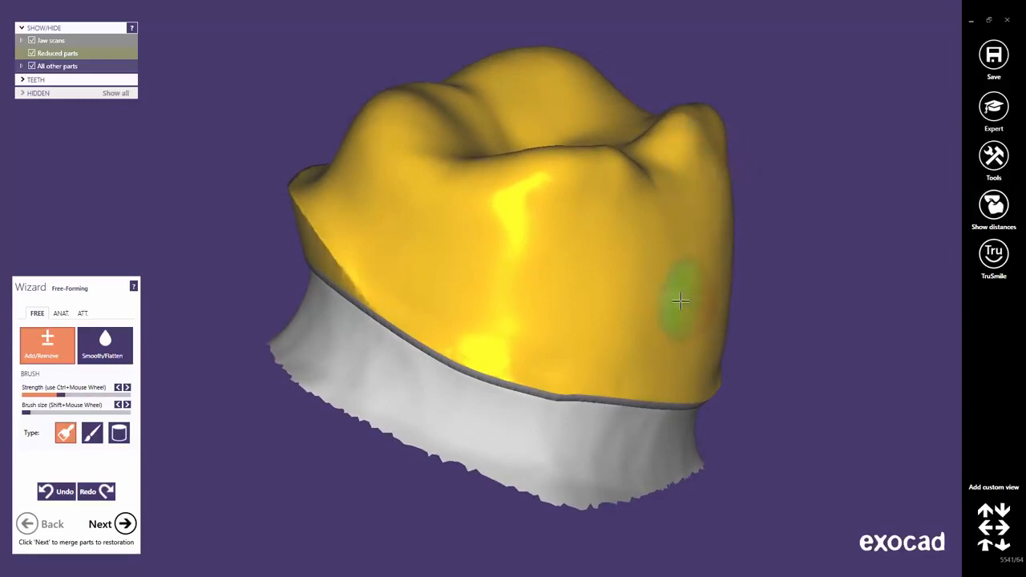
{"action": "scroll", "coordinate": [667, 274], "scroll_direction": "up", "scroll_amount": 8, "text": "shift"}
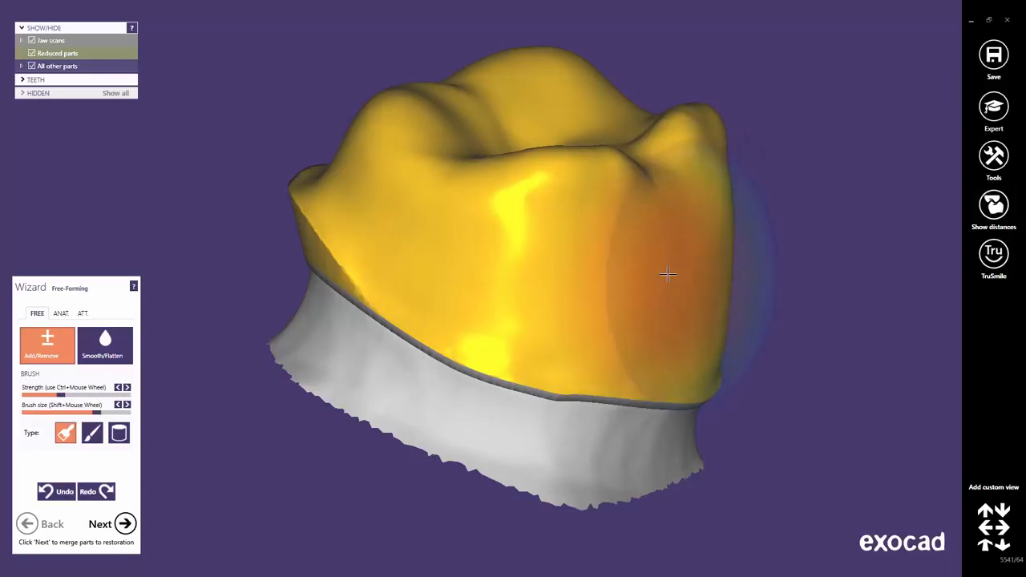
{"action": "scroll", "coordinate": [667, 275], "scroll_direction": "down", "scroll_amount": 6, "text": "shift"}
{"action": "scroll", "coordinate": [668, 275], "scroll_direction": "up", "scroll_amount": 2, "text": "shift"}
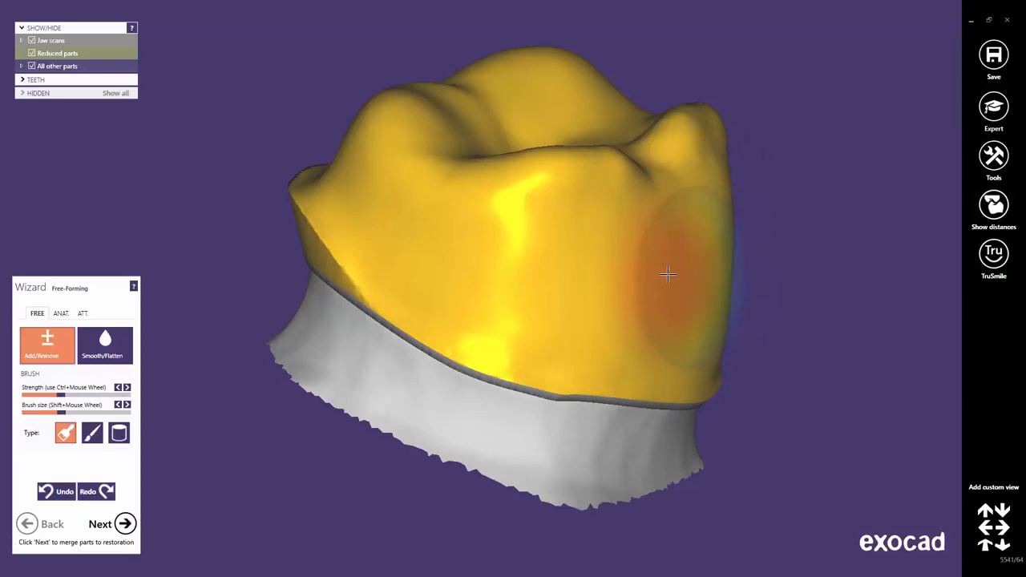
{"action": "scroll", "coordinate": [668, 275], "scroll_direction": "up", "scroll_amount": 1, "text": "shift"}
{"action": "scroll", "coordinate": [668, 274], "scroll_direction": "down", "scroll_amount": 5, "text": "shift"}
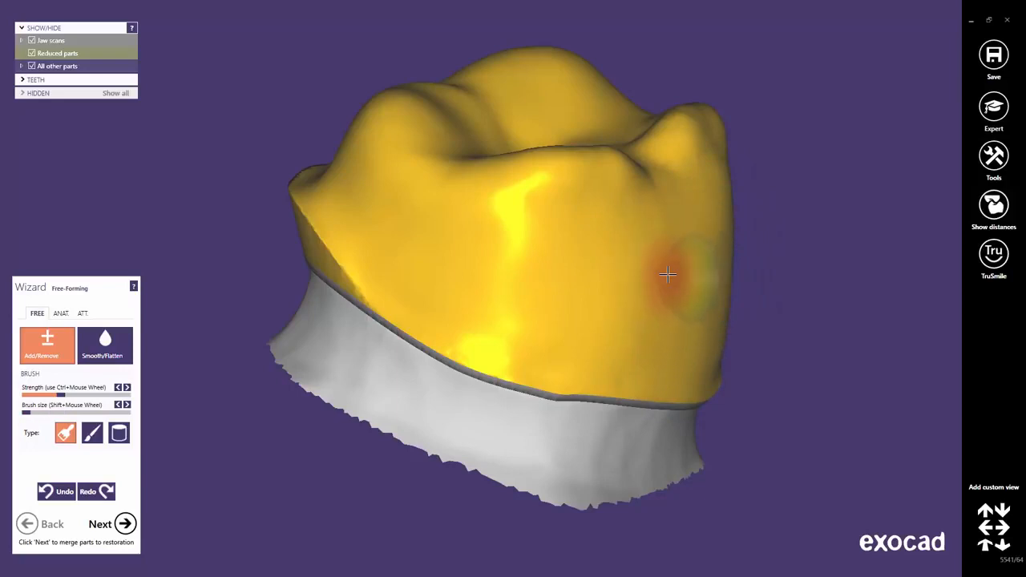
{"action": "right_click_drag", "start_coordinate": [677, 280], "coordinate": [657, 290]}
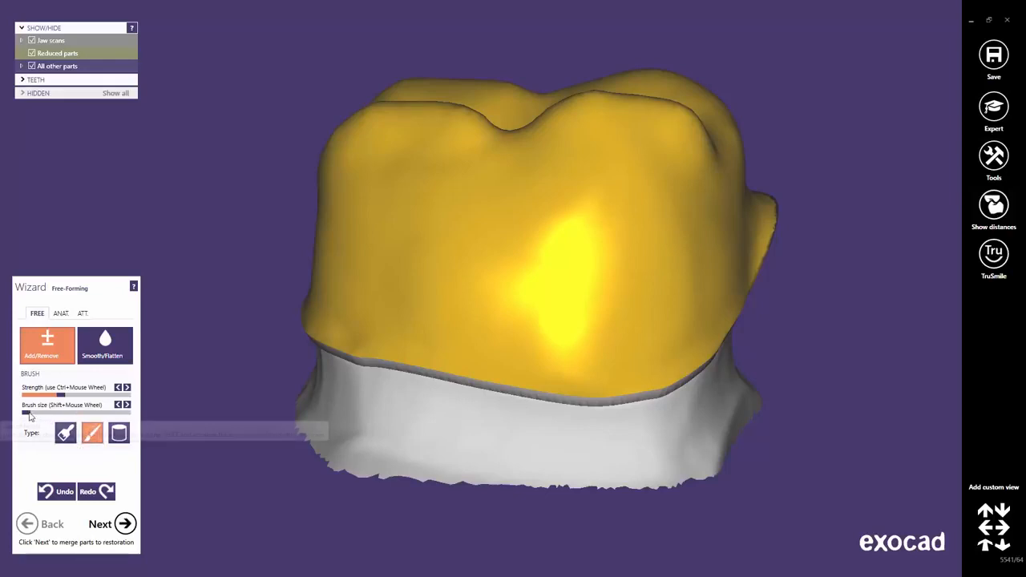
Try to add narrow ridges on the coping's side with the fine brush type at higher strength and larger size, then undo both strokes.
{"action": "left_click_drag", "start_coordinate": [25, 414], "coordinate": [82, 396]}
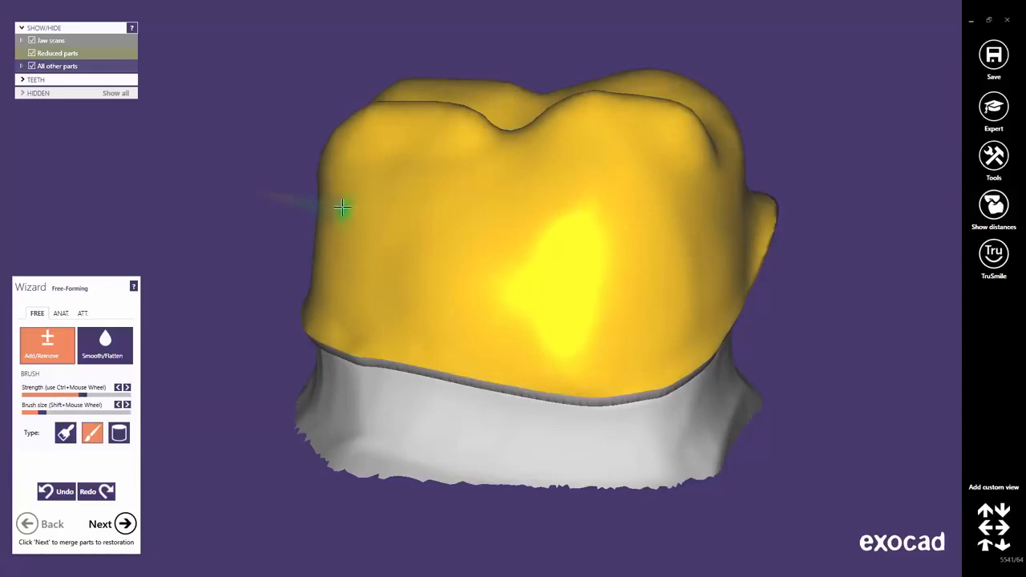
{"action": "left_click_drag", "start_coordinate": [343, 210], "coordinate": [335, 311]}
{"action": "mouse_move", "coordinate": [651, 227]}
{"action": "left_mouse_down"}
{"action": "mouse_move", "coordinate": [650, 302]}
{"action": "mouse_move", "coordinate": [632, 336]}
{"action": "mouse_move", "coordinate": [568, 344]}
{"action": "left_mouse_up"}
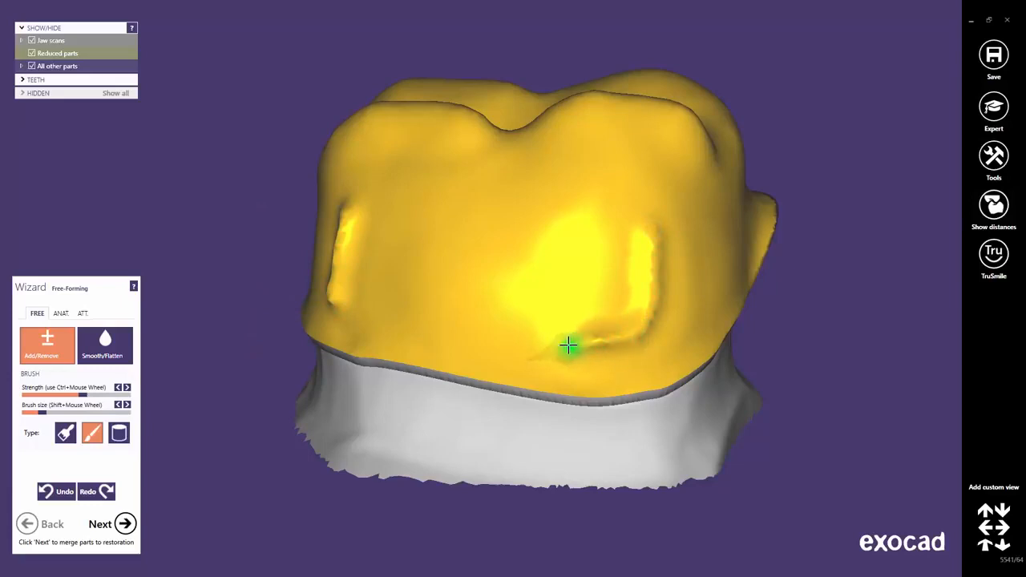
{"action": "left_click", "coordinate": [56, 493]}
{"action": "left_click", "coordinate": [56, 495]}
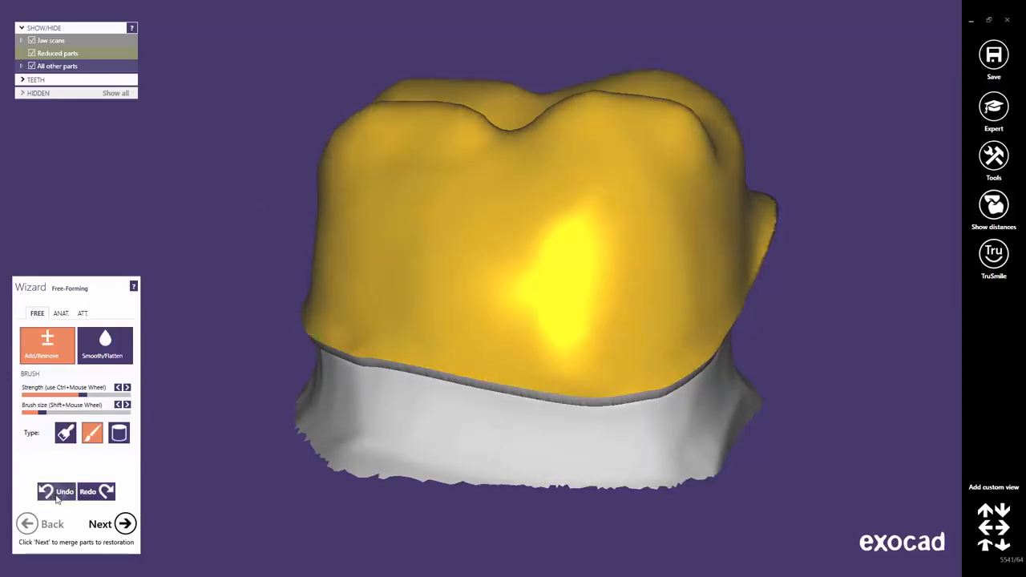
Try to add three round knobs on the coping's side with the Cylinder brush at higher strength, then undo all three.
{"action": "left_click", "coordinate": [118, 432]}
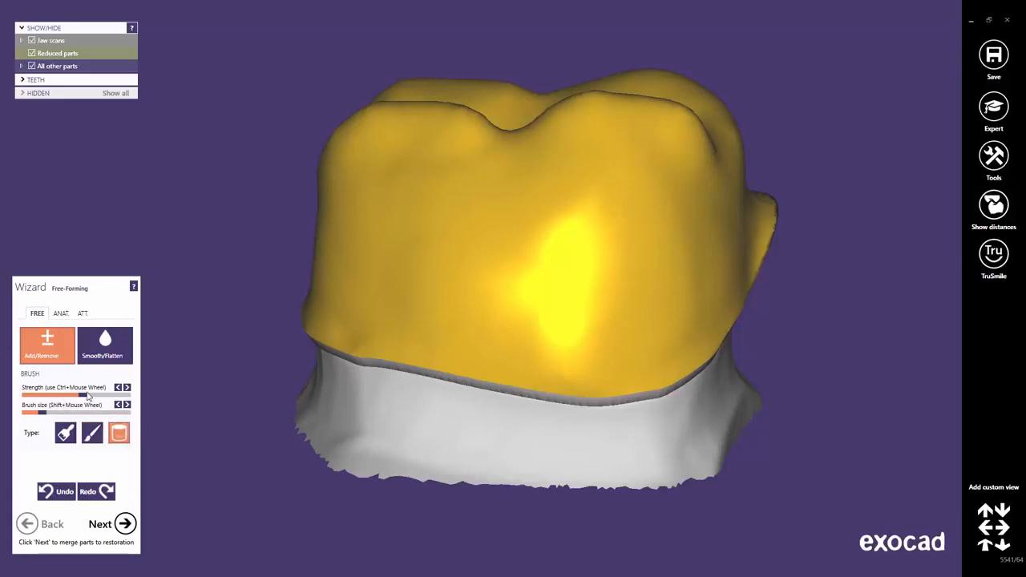
{"action": "left_click_drag", "start_coordinate": [83, 395], "coordinate": [105, 395]}
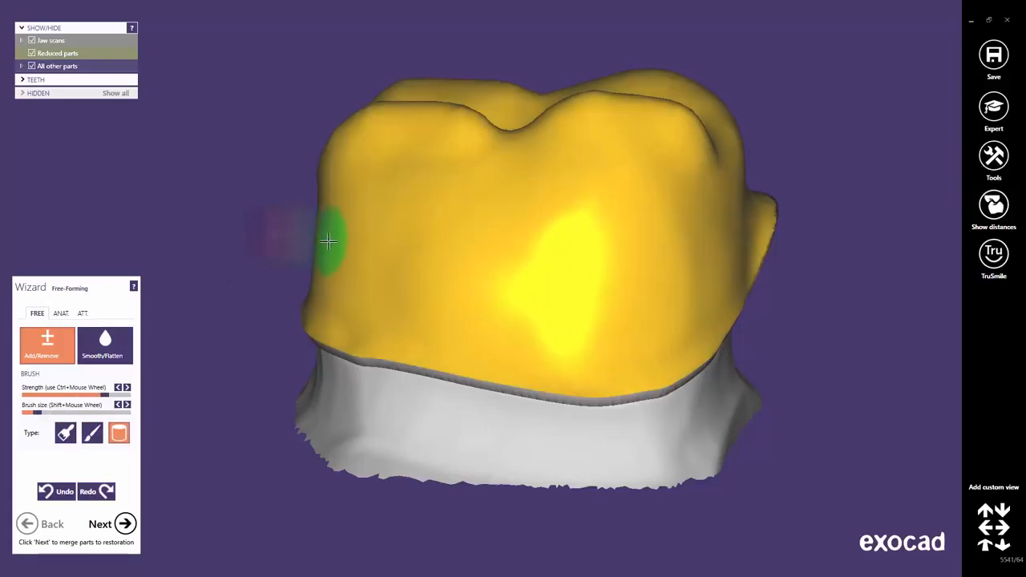
{"action": "left_click_drag", "start_coordinate": [327, 240], "coordinate": [298, 240]}
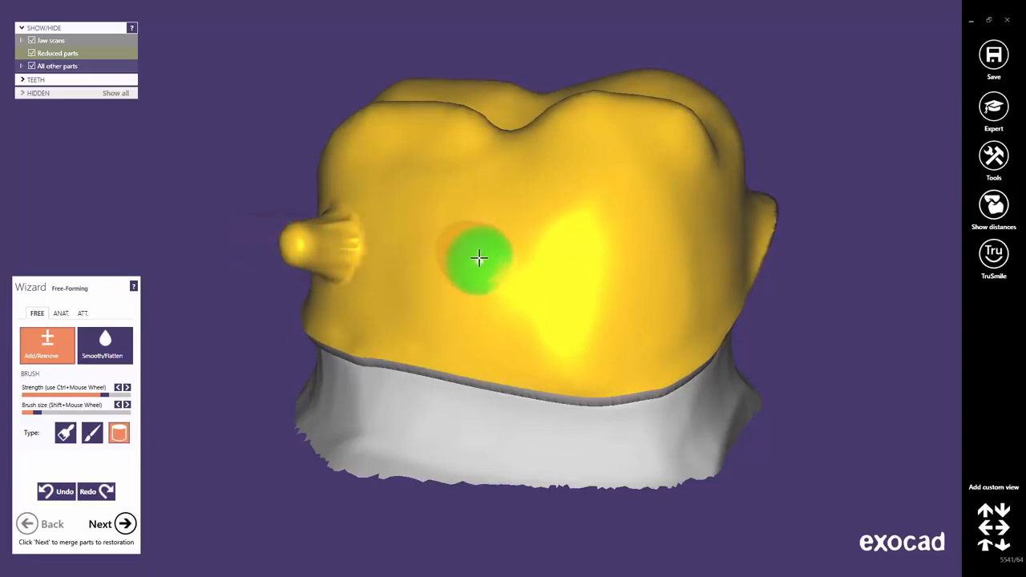
{"action": "left_click", "coordinate": [479, 257]}
{"action": "left_click", "coordinate": [653, 202]}
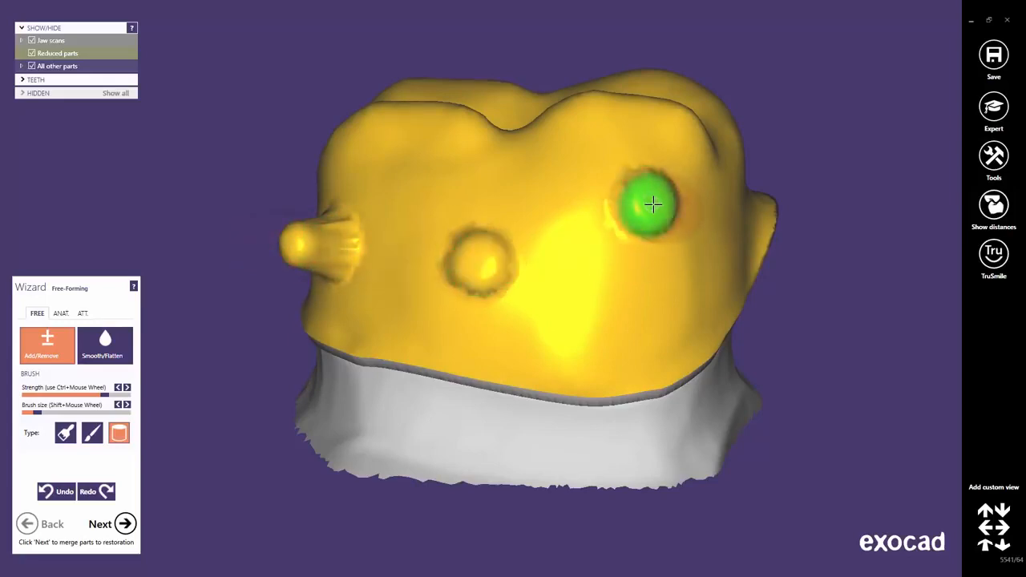
{"action": "left_click", "coordinate": [57, 492]}
{"action": "left_click", "coordinate": [58, 492]}
{"action": "left_click", "coordinate": [57, 492]}
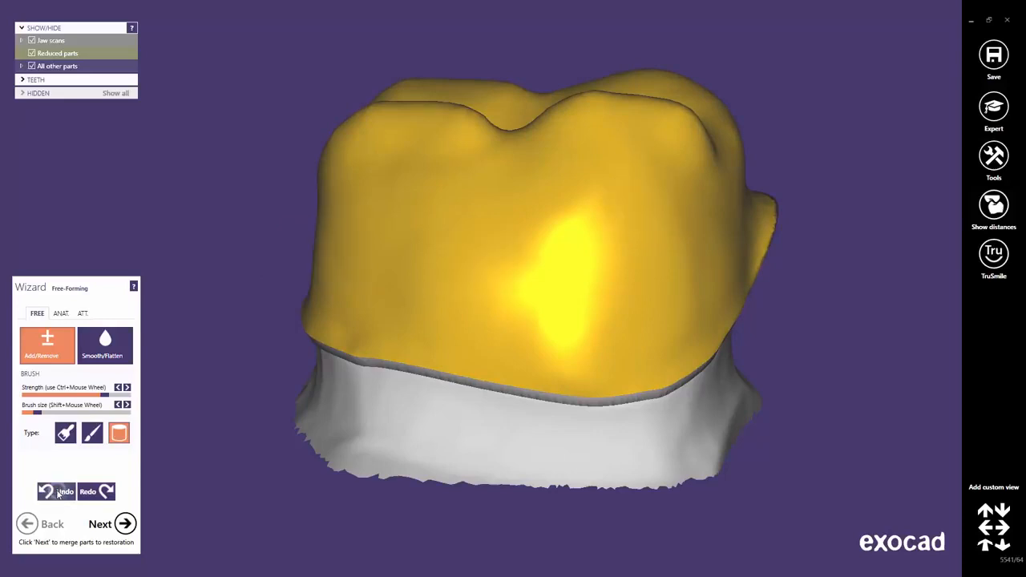
Set up Smooth/Flatten with the Default brush type, slightly below medium strength and a medium brush size.
{"action": "scroll", "coordinate": [539, 298], "scroll_direction": "up", "scroll_amount": 1}
{"action": "right_click_drag", "start_coordinate": [542, 297], "coordinate": [543, 295]}
{"action": "scroll", "coordinate": [543, 291], "scroll_direction": "down", "scroll_amount": 2}
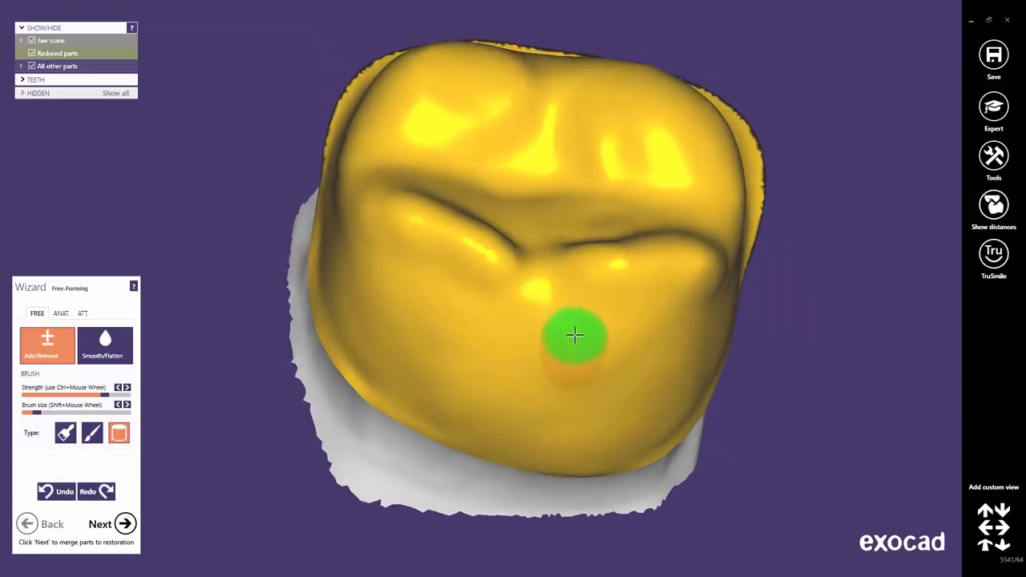
{"action": "right_click_drag", "start_coordinate": [575, 337], "coordinate": [575, 328]}
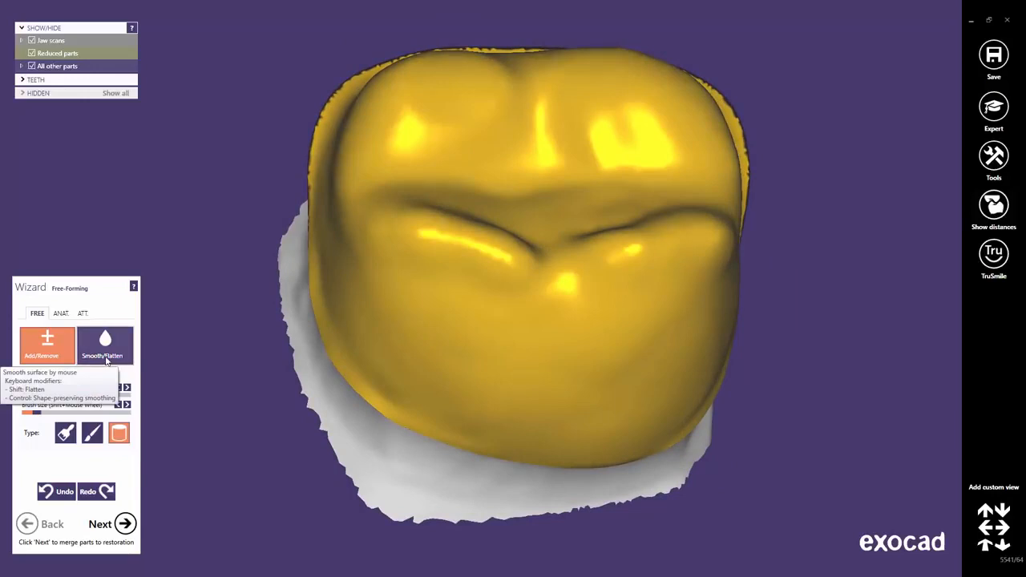
{"action": "left_click", "coordinate": [105, 353]}
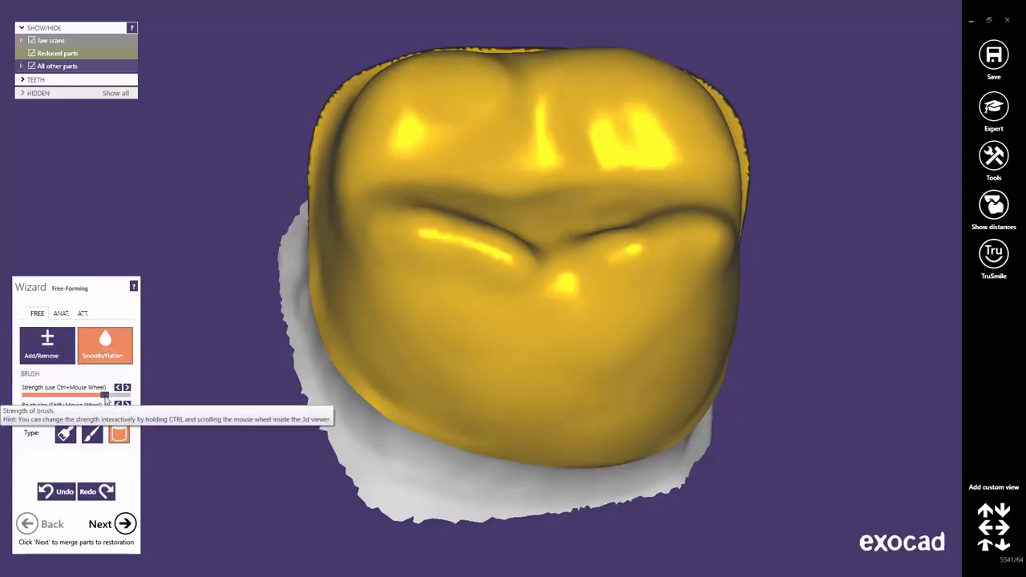
{"action": "left_click_drag", "start_coordinate": [105, 395], "coordinate": [73, 396]}
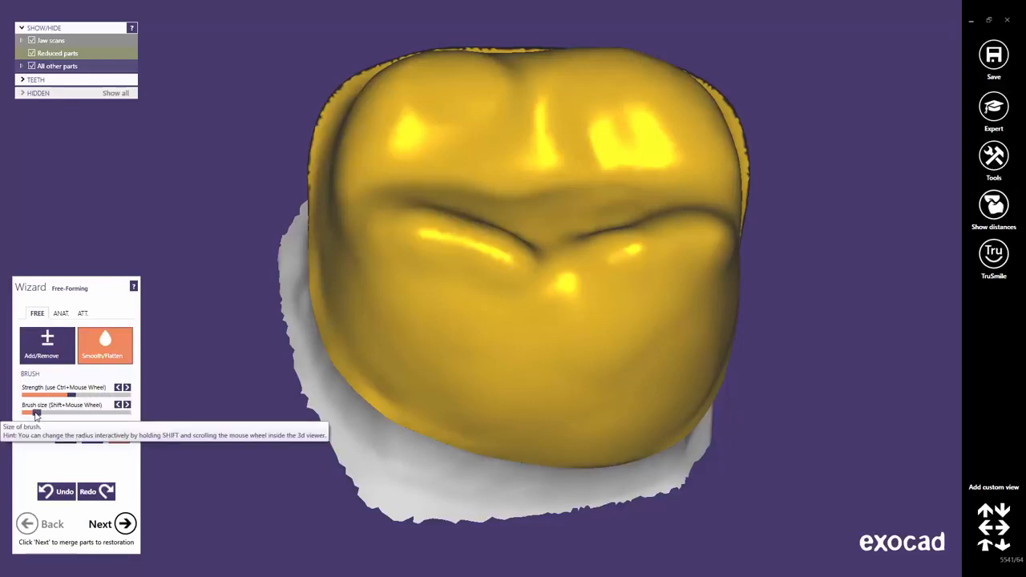
{"action": "left_click_drag", "start_coordinate": [34, 414], "coordinate": [72, 414]}
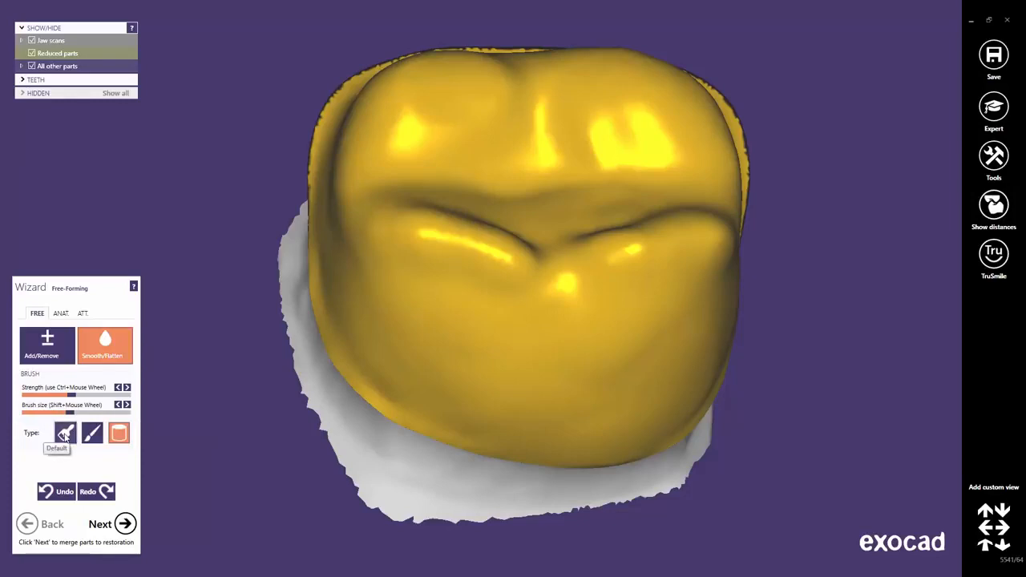
{"action": "left_click", "coordinate": [65, 433]}
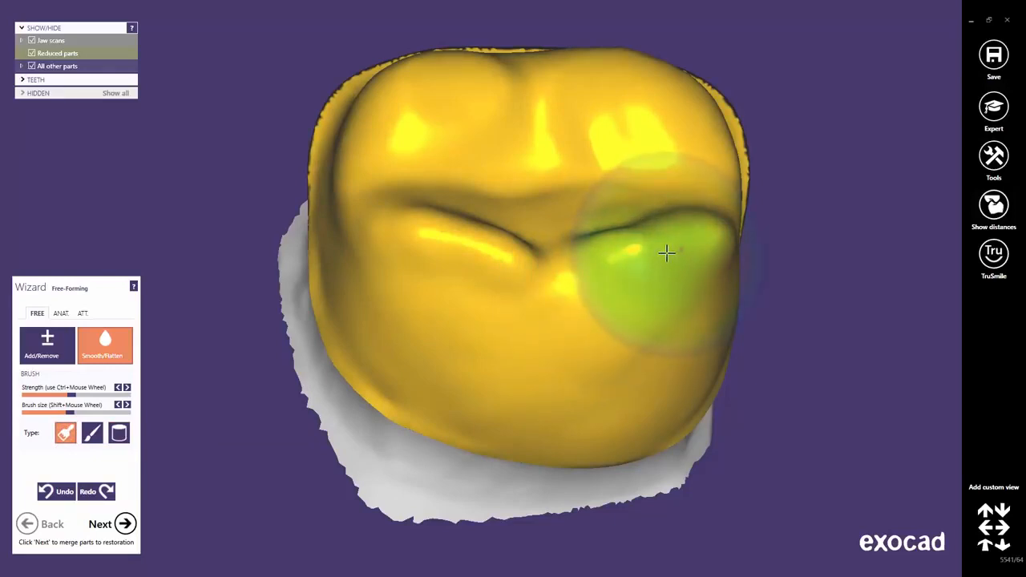
Smooth the coping's near cusps and the occlusal surface around them with the large default brush.
{"action": "mouse_move", "coordinate": [667, 253]}
{"action": "left_mouse_down"}
{"action": "mouse_move", "coordinate": [673, 229]}
{"action": "mouse_move", "coordinate": [561, 304]}
{"action": "mouse_move", "coordinate": [455, 232]}
{"action": "mouse_move", "coordinate": [463, 245]}
{"action": "left_mouse_up"}
{"action": "right_click_drag", "start_coordinate": [620, 299], "coordinate": [619, 298]}
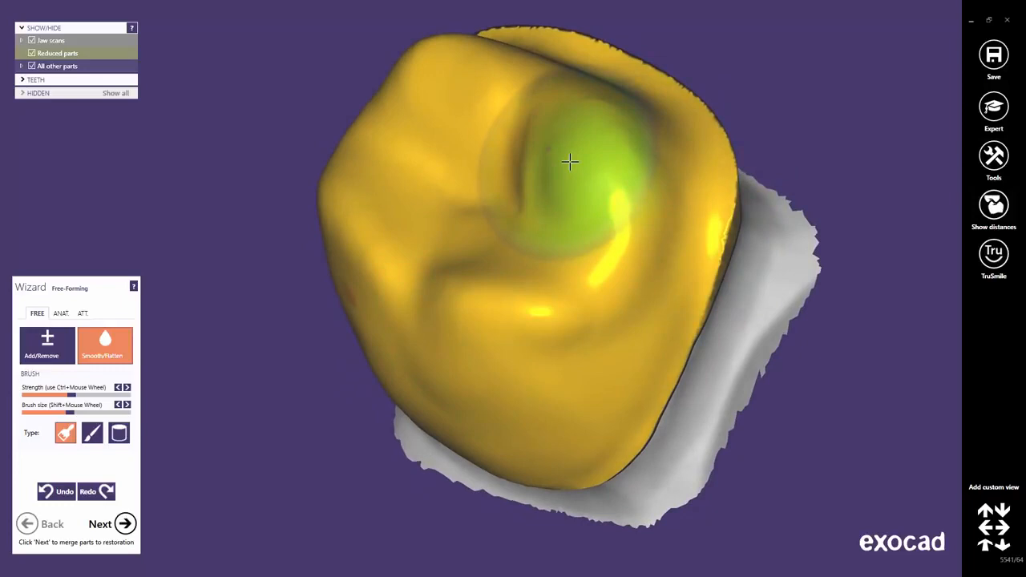
{"action": "mouse_move", "coordinate": [569, 162]}
{"action": "left_mouse_down"}
{"action": "mouse_move", "coordinate": [534, 153]}
{"action": "mouse_move", "coordinate": [550, 197]}
{"action": "mouse_move", "coordinate": [498, 250]}
{"action": "mouse_move", "coordinate": [515, 142]}
{"action": "mouse_move", "coordinate": [424, 91]}
{"action": "mouse_move", "coordinate": [412, 149]}
{"action": "mouse_move", "coordinate": [461, 239]}
{"action": "mouse_move", "coordinate": [590, 222]}
{"action": "mouse_move", "coordinate": [606, 265]}
{"action": "mouse_move", "coordinate": [544, 170]}
{"action": "mouse_move", "coordinate": [552, 164]}
{"action": "left_mouse_up"}
{"action": "right_click_drag", "start_coordinate": [568, 327], "coordinate": [566, 336]}
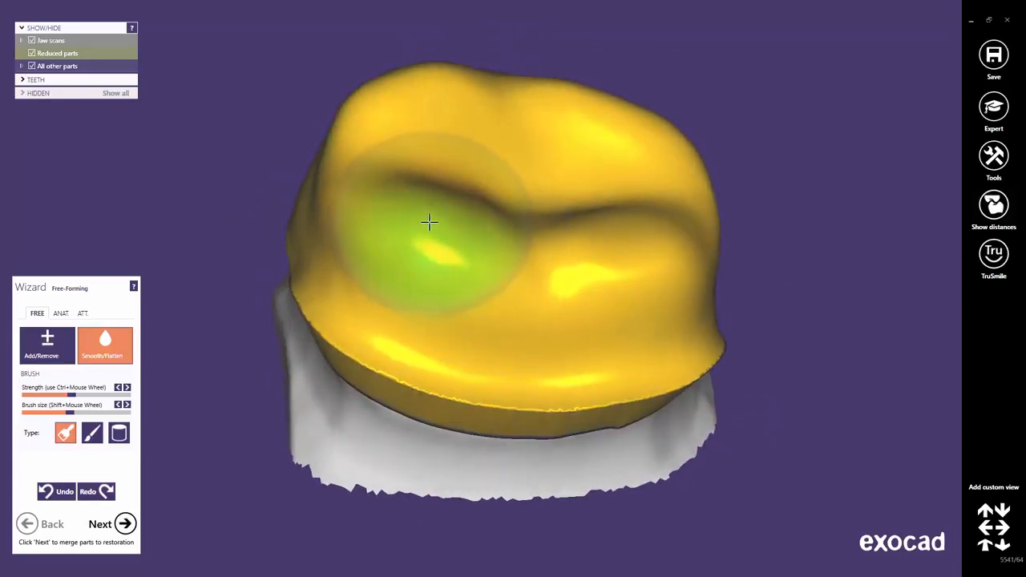
Try to smooth the cusps and occlusal surface heavily with long Smooth/Flatten strokes, then undo the strokes.
{"action": "mouse_move", "coordinate": [429, 219]}
{"action": "left_mouse_down"}
{"action": "mouse_move", "coordinate": [572, 229]}
{"action": "mouse_move", "coordinate": [664, 219]}
{"action": "left_mouse_up"}
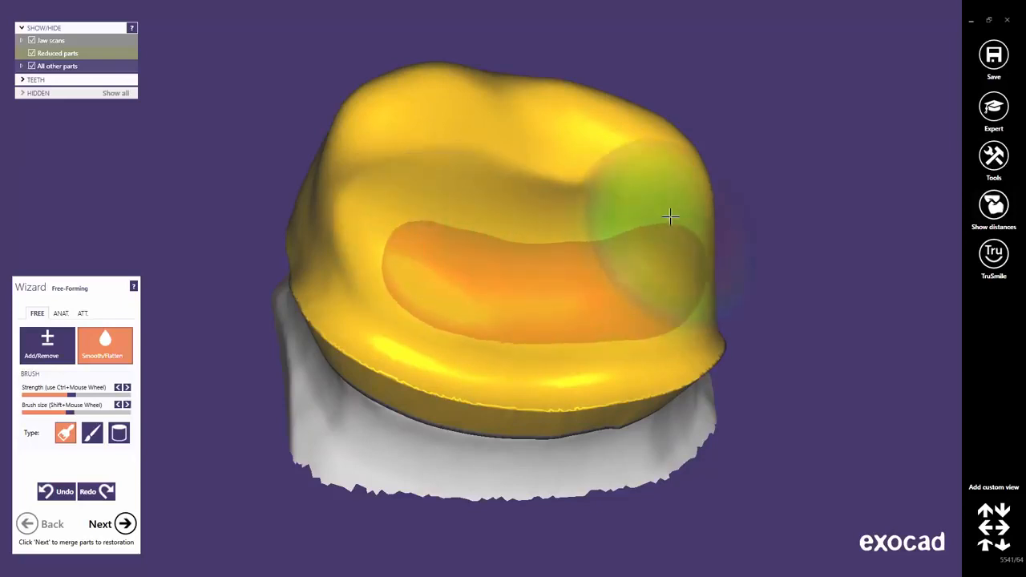
{"action": "mouse_move", "coordinate": [600, 141]}
{"action": "left_mouse_down"}
{"action": "mouse_move", "coordinate": [438, 114]}
{"action": "mouse_move", "coordinate": [320, 192]}
{"action": "mouse_move", "coordinate": [505, 245]}
{"action": "mouse_move", "coordinate": [280, 264]}
{"action": "left_mouse_up"}
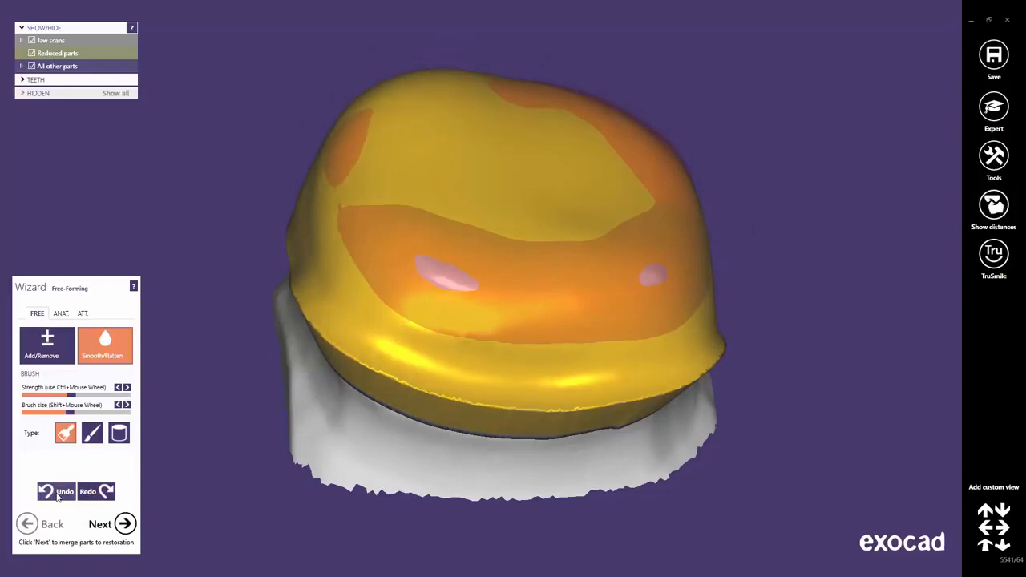
{"action": "left_click", "coordinate": [57, 495]}
{"action": "left_click", "coordinate": [57, 494]}
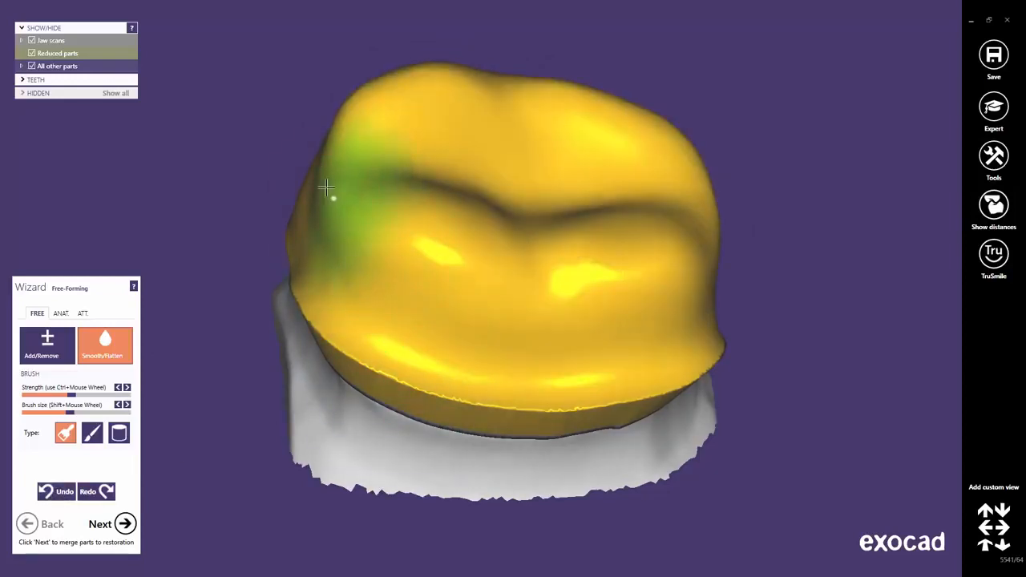
Smooth the coping's outer side surface between the cusps and the margin with Smooth/Flatten.
{"action": "right_click_drag", "start_coordinate": [449, 142], "coordinate": [593, 222]}
{"action": "mouse_move", "coordinate": [344, 231]}
{"action": "left_mouse_down"}
{"action": "mouse_move", "coordinate": [387, 300]}
{"action": "mouse_move", "coordinate": [595, 289]}
{"action": "left_mouse_up"}
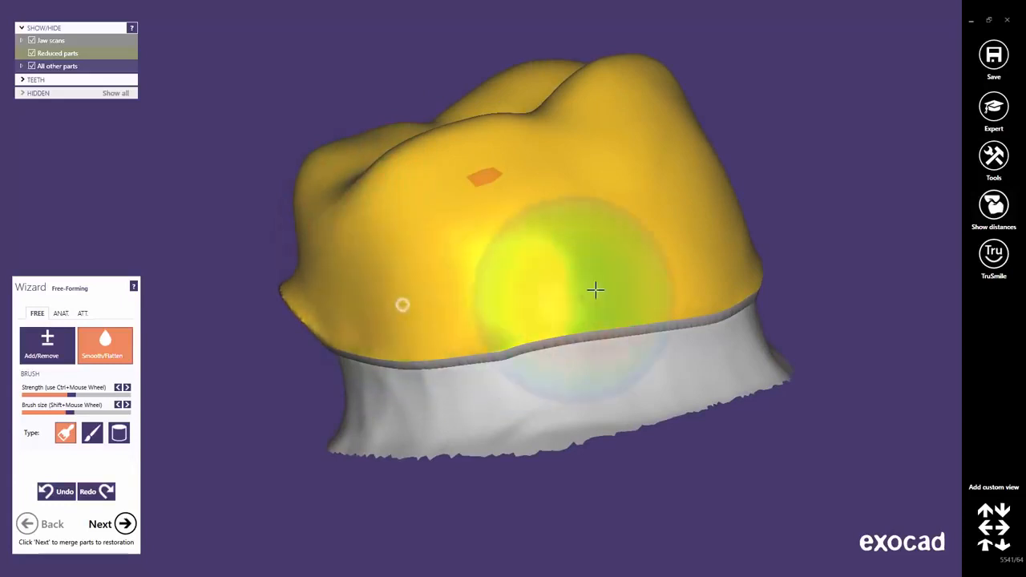
{"action": "right_click_drag", "start_coordinate": [687, 265], "coordinate": [647, 267]}
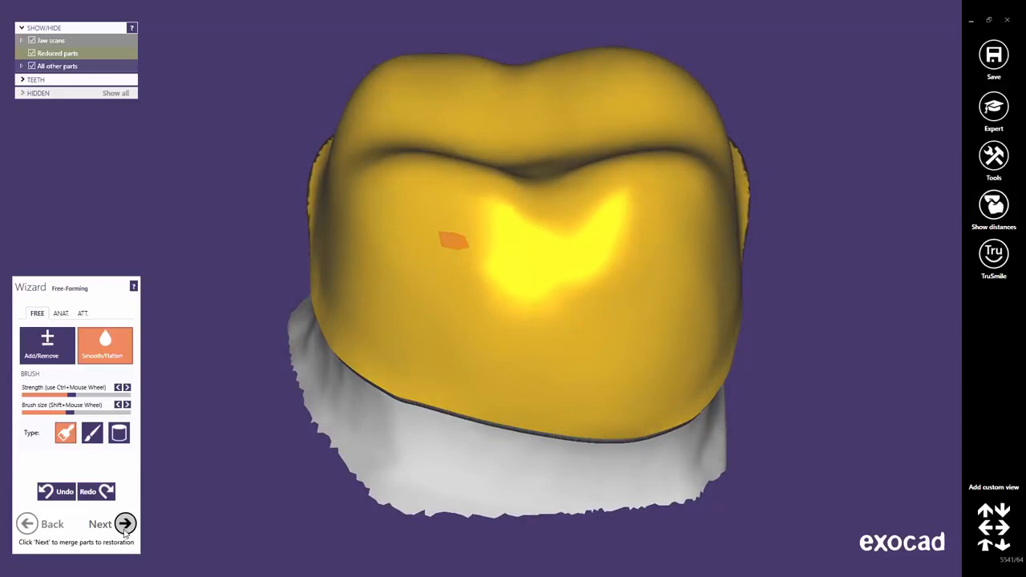
Finish free-forming and merge the coping parts into the restoration.
{"action": "left_click", "coordinate": [125, 527]}
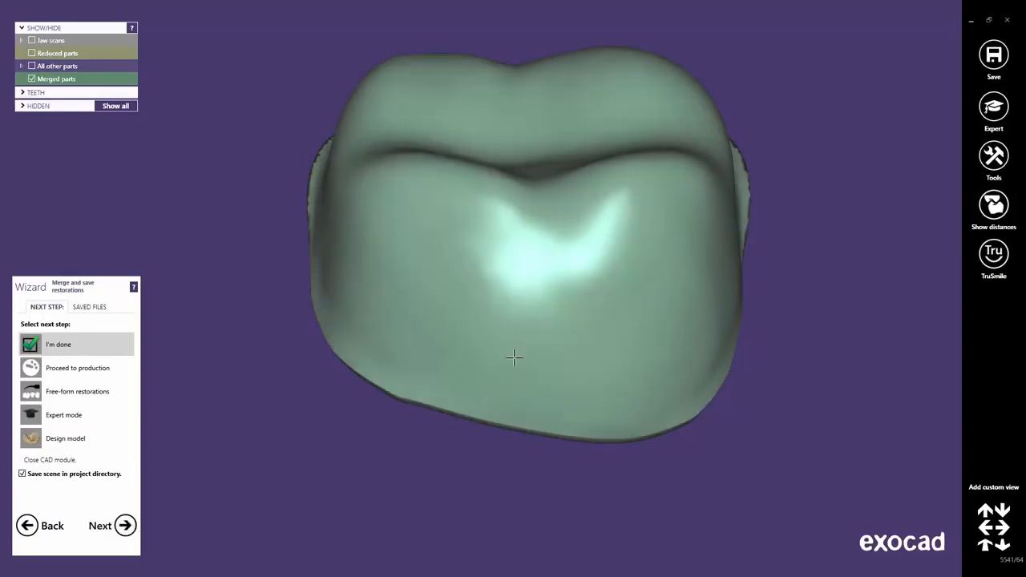
{"action": "right_click_drag", "start_coordinate": [550, 334], "coordinate": [548, 334]}
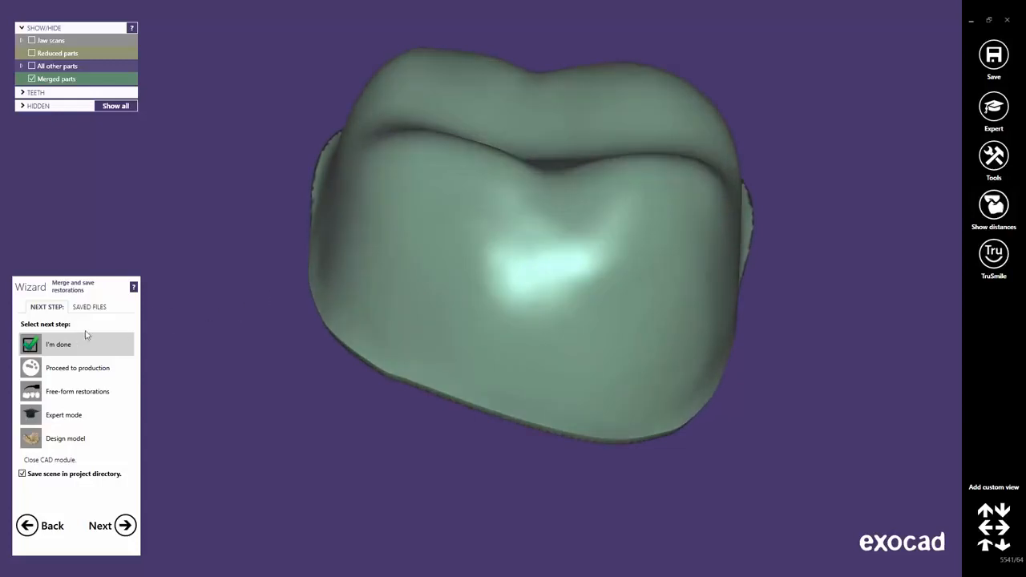